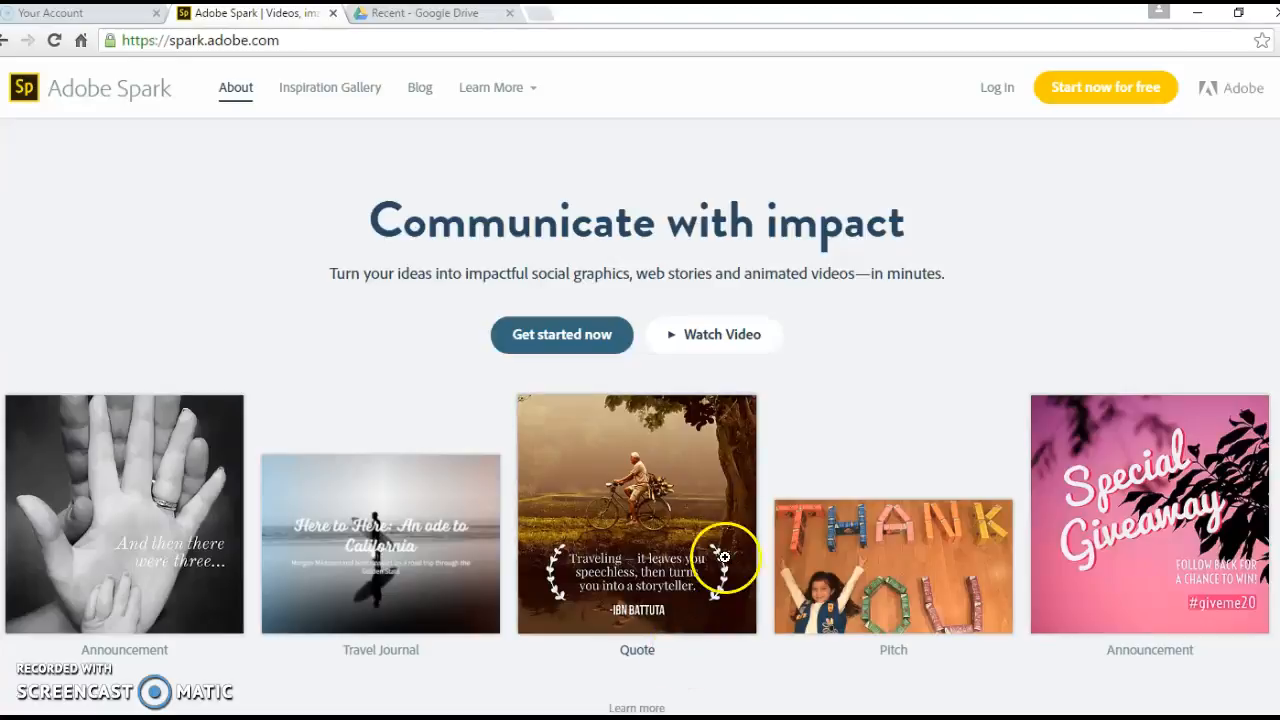
Step: Start logging in to Adobe Spark from the spark.adobe.com home page
left_click(311, 36)
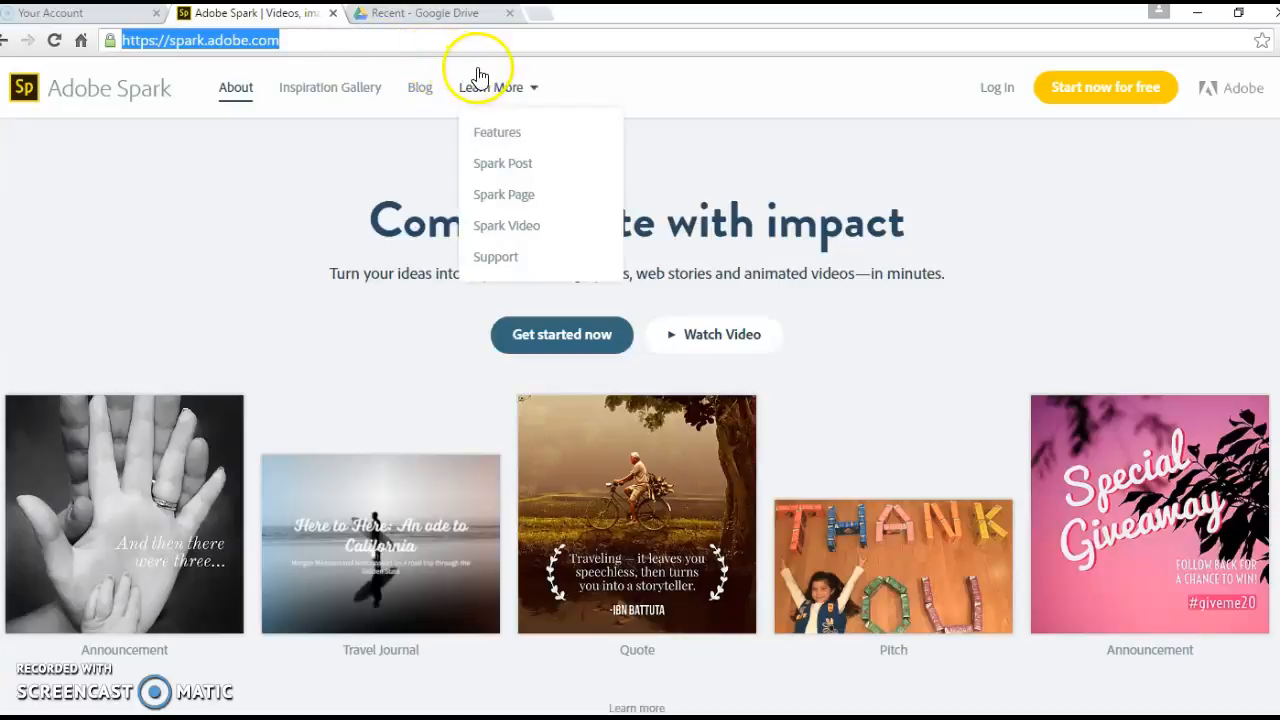
left_click(541, 37)
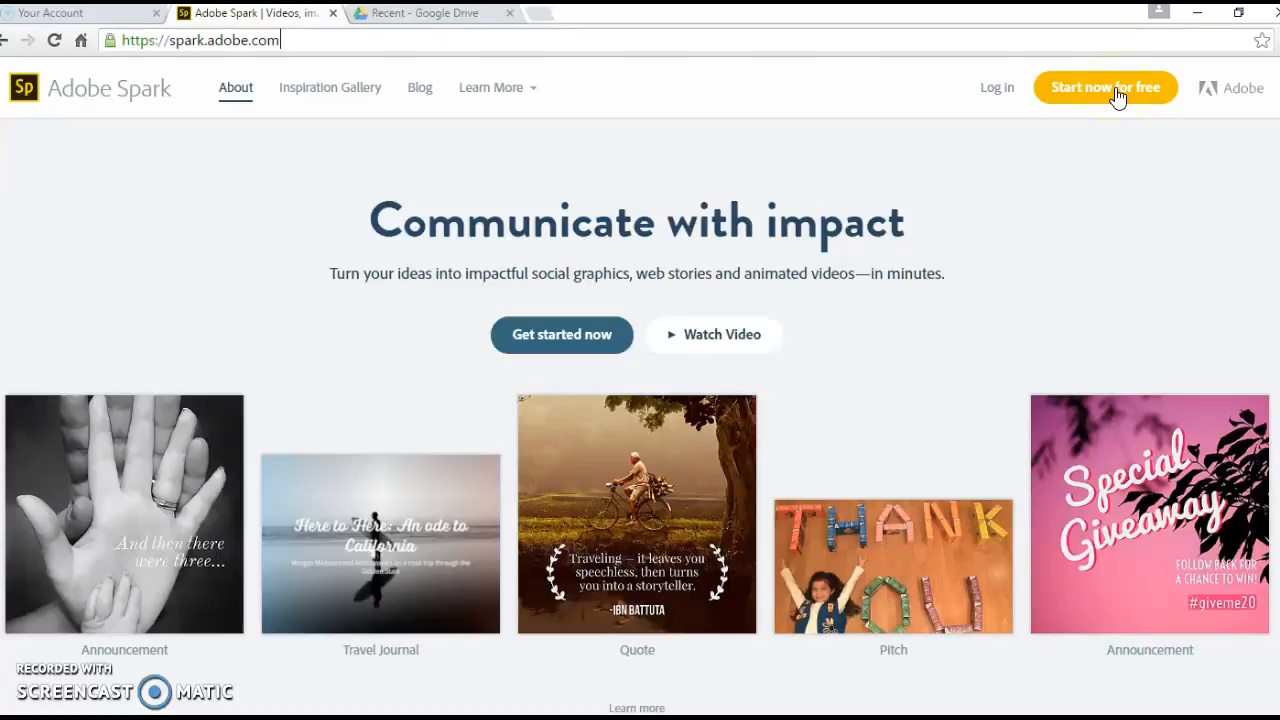
left_click(991, 91)
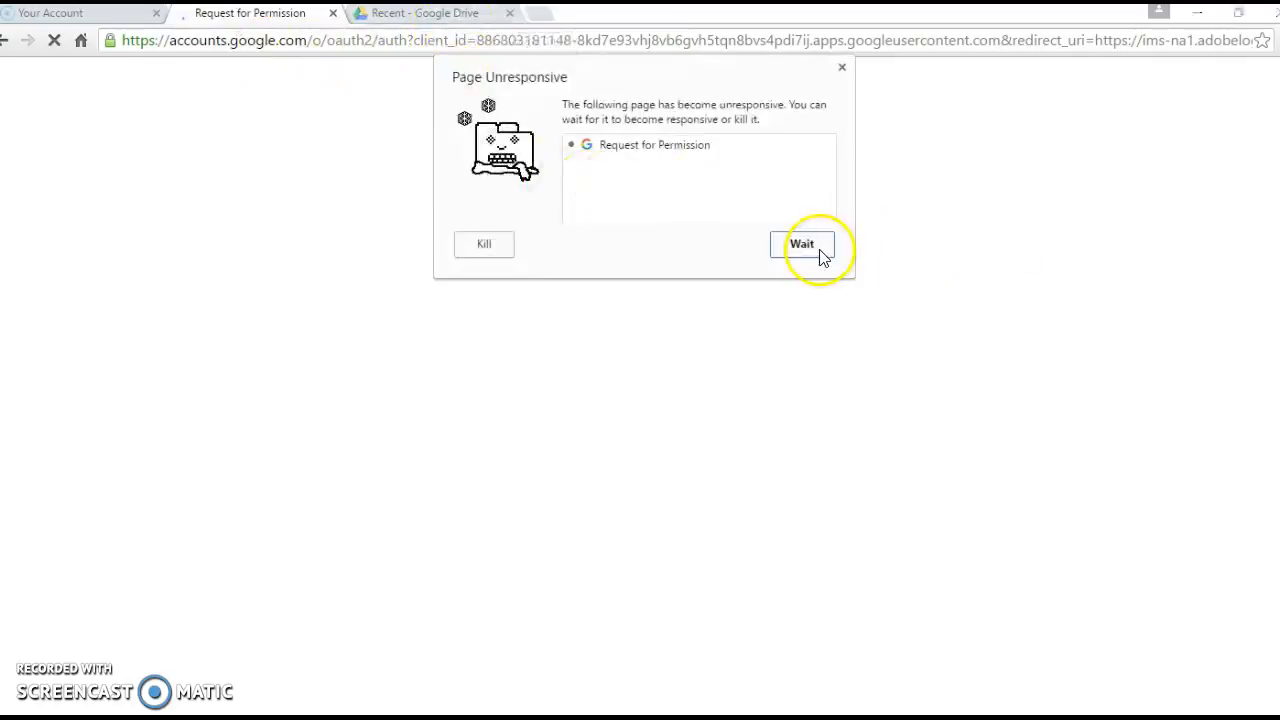
Step: Kill and reload the unresponsive Google sign-in page, then allow Adobe ID offline access
left_click(481, 245)
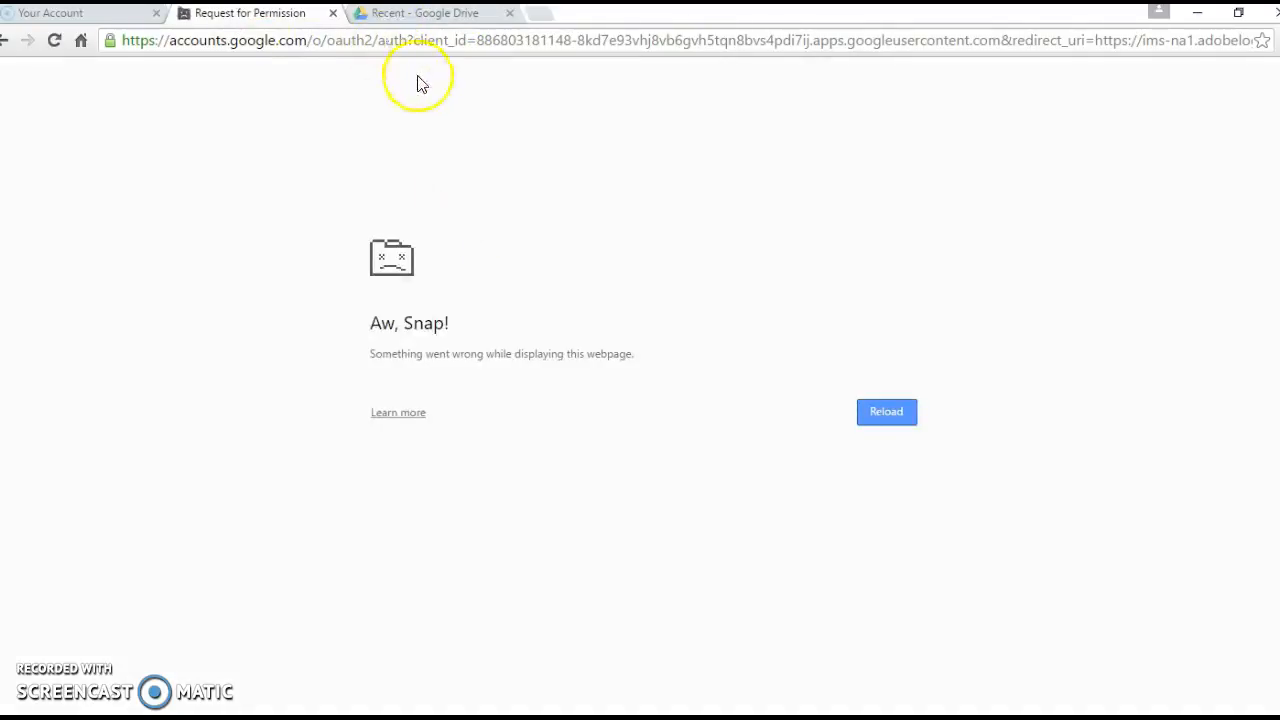
left_click(888, 412)
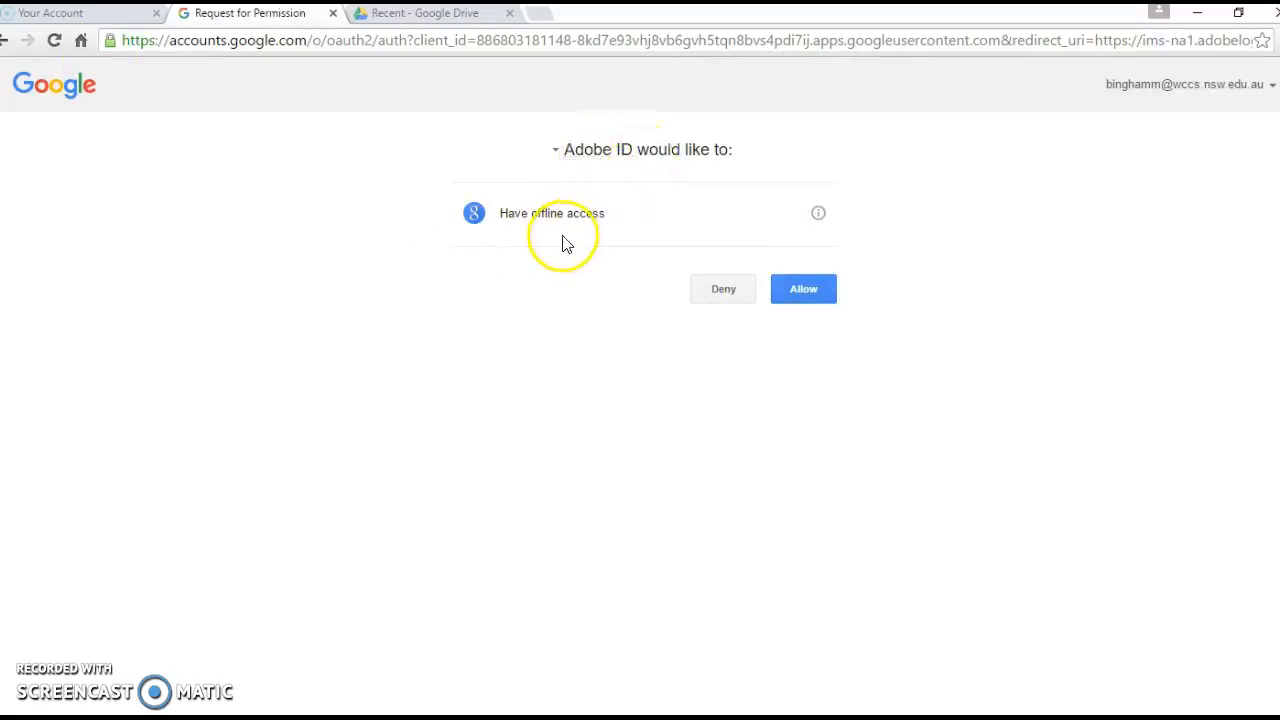
left_click(817, 289)
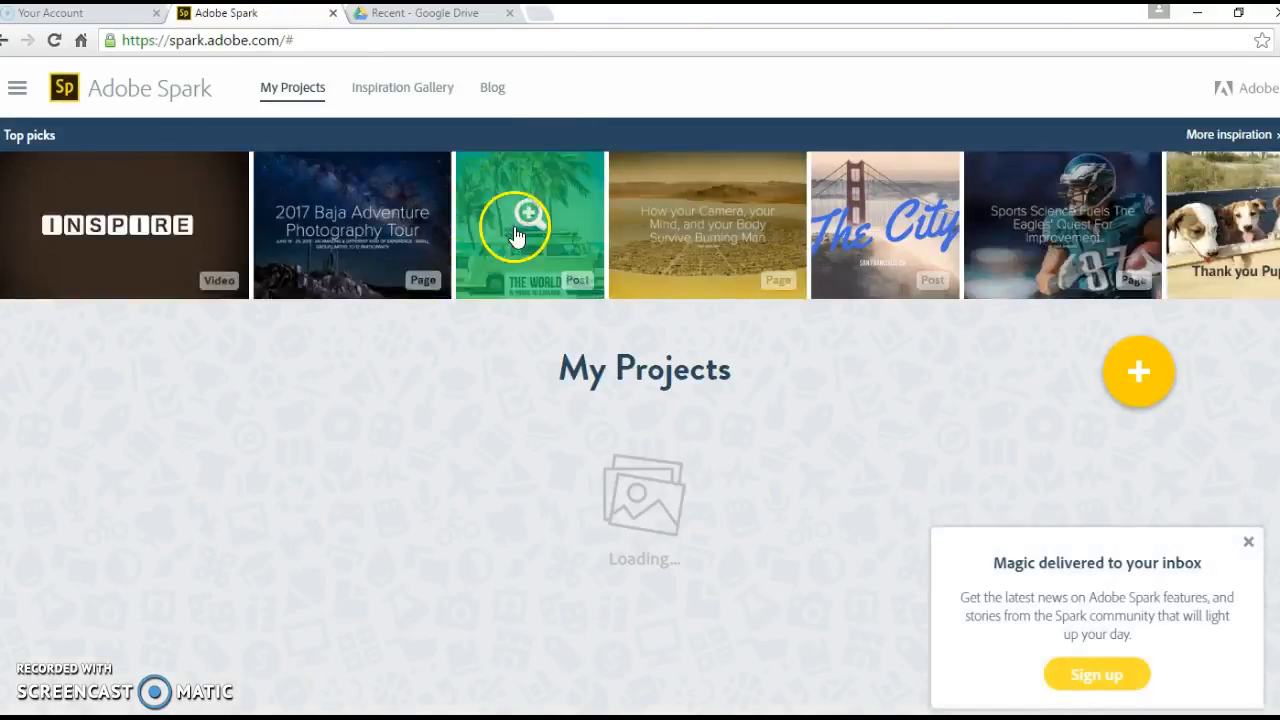
Step: Close the 'Magic delivered to your inbox' popup and bring up the new-project choices
mouse_move(266, 563)
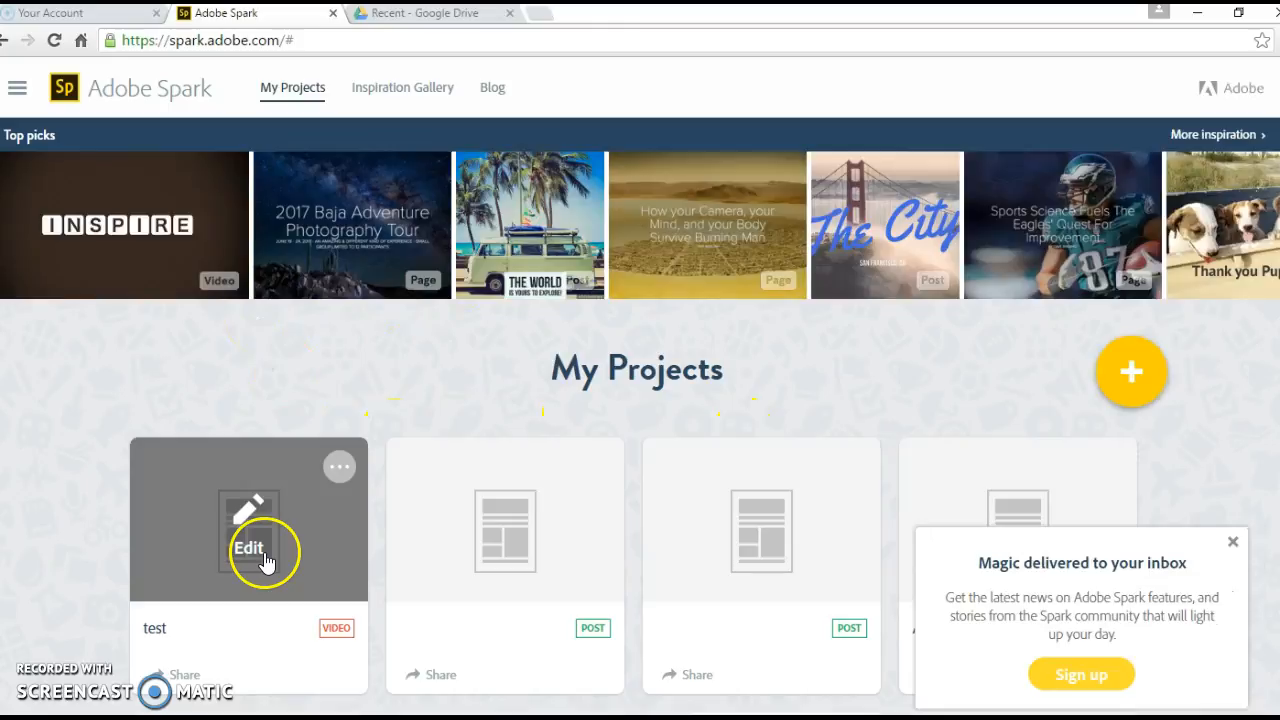
mouse_move(697, 590)
scroll(700, 592, "down", 1)
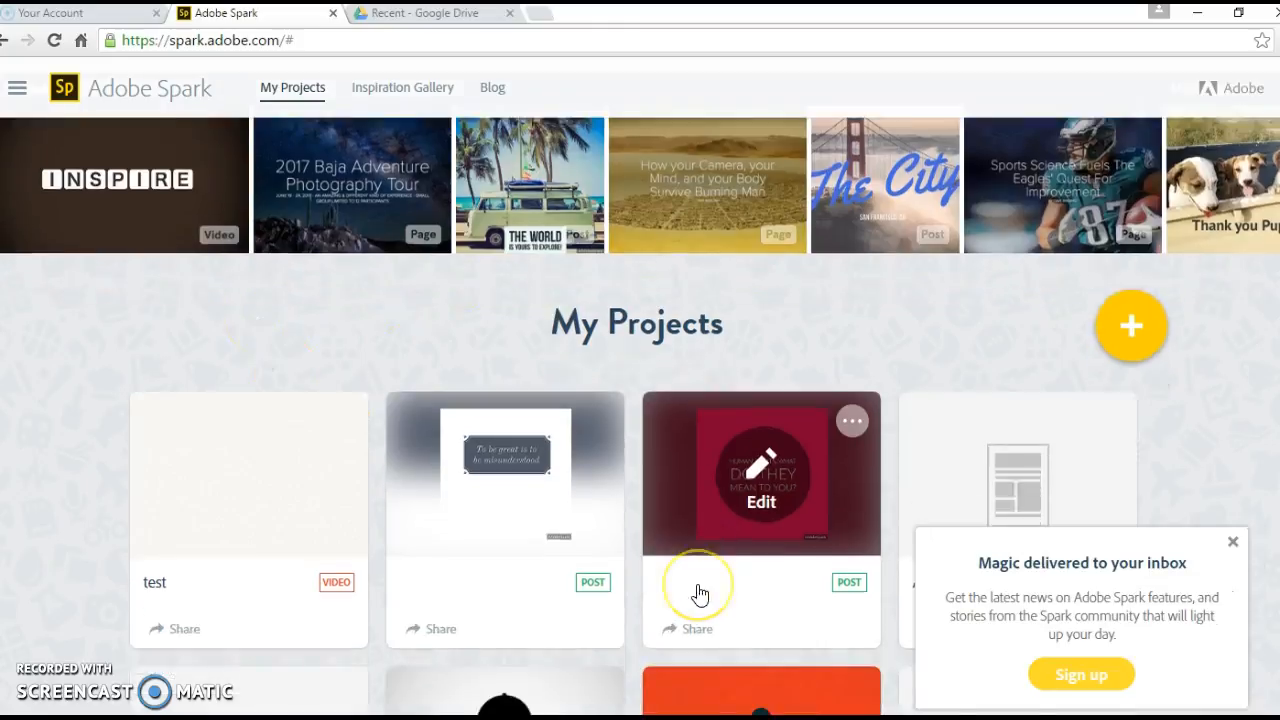
scroll(700, 594, "down", 2)
scroll(700, 594, "down", 2)
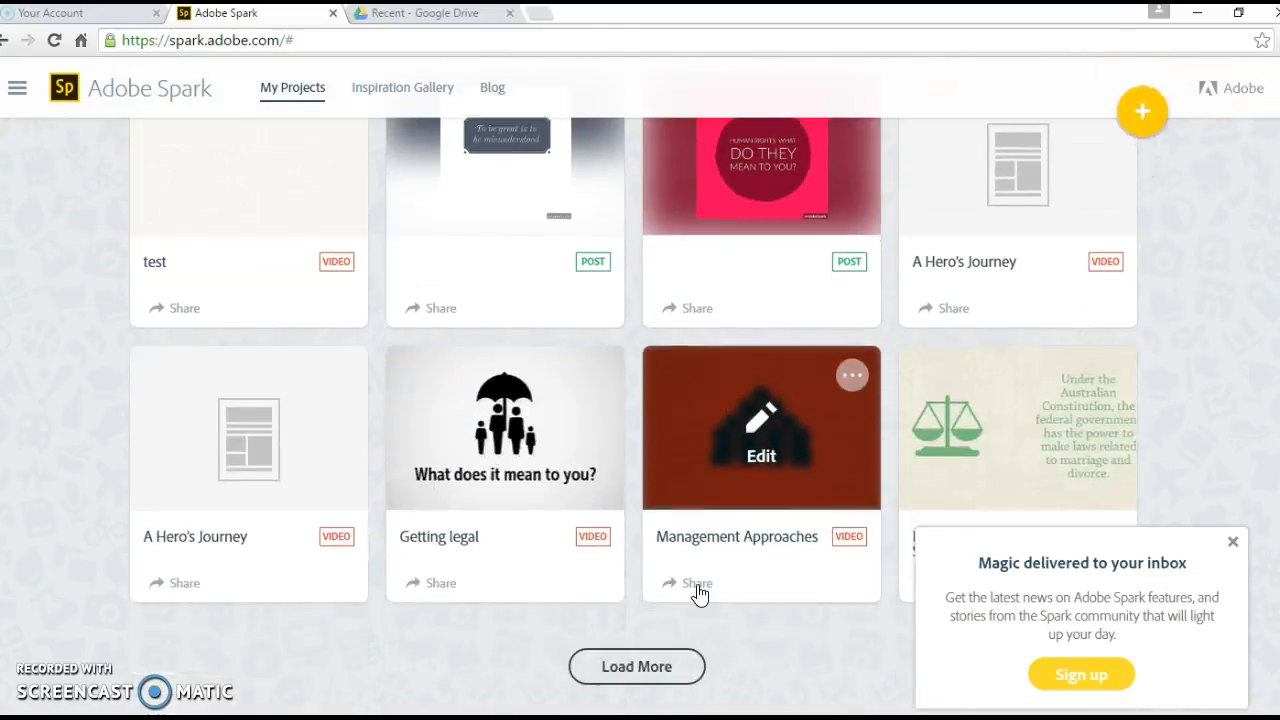
scroll(698, 594, "up", 4)
left_click(813, 616)
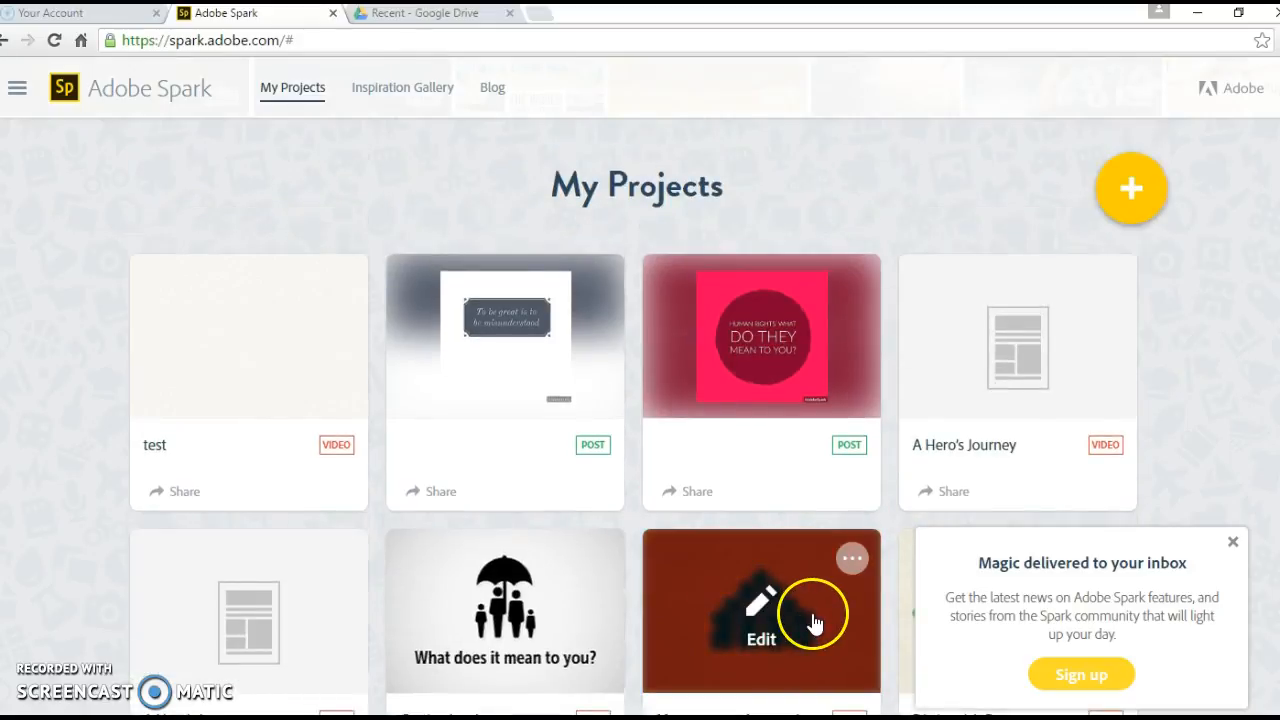
left_click(1233, 543)
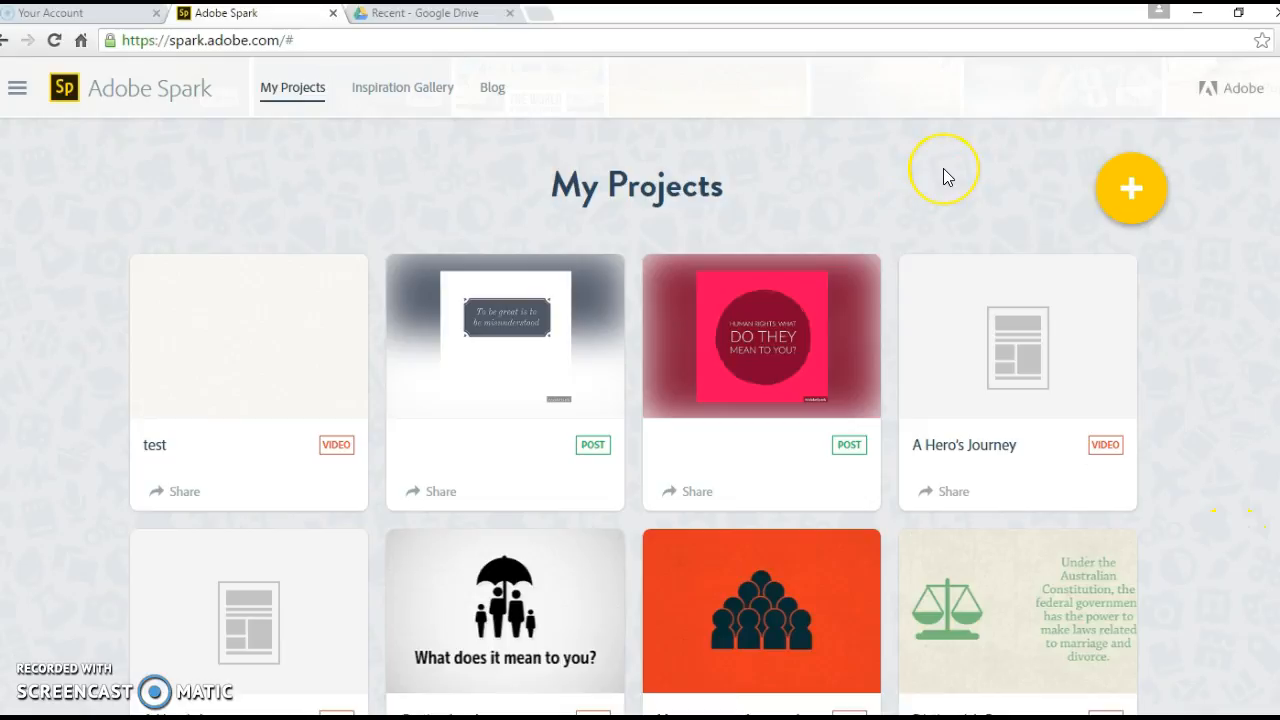
scroll(943, 175, "up", 1)
left_click(1146, 300)
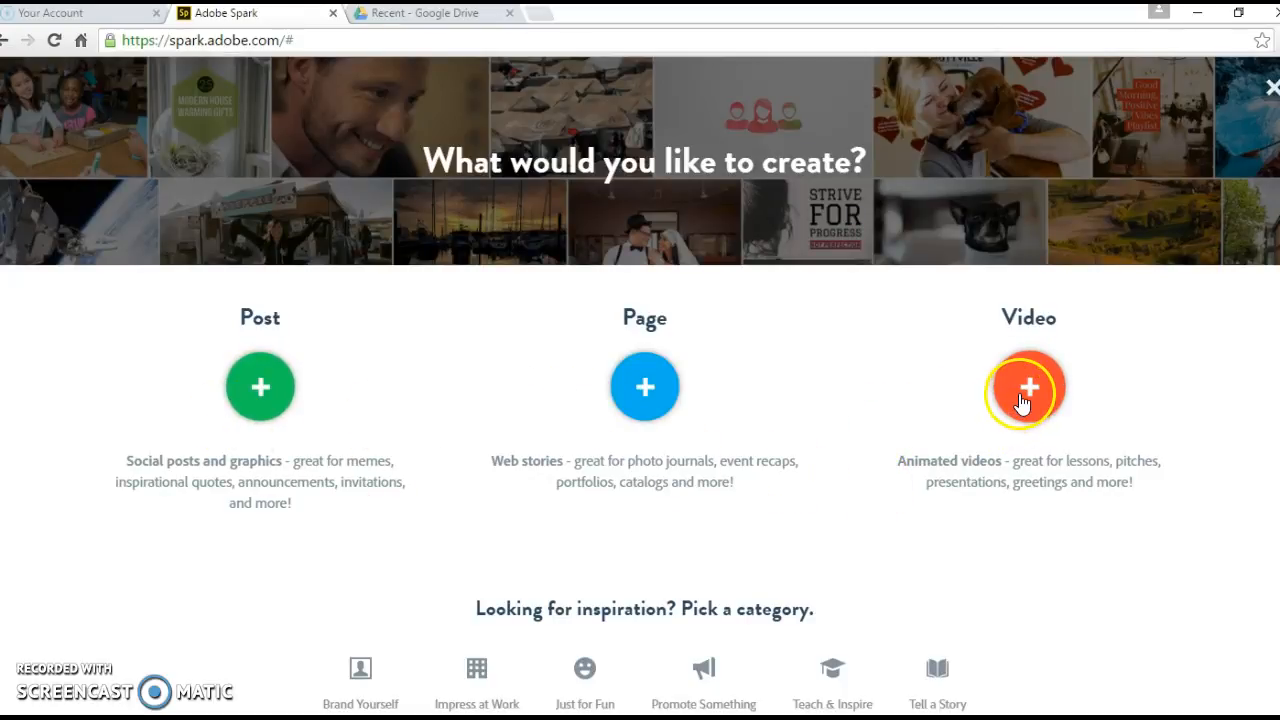
Step: Create a new video titled 'test'
left_click(1024, 399)
left_click(909, 488)
left_click(339, 488)
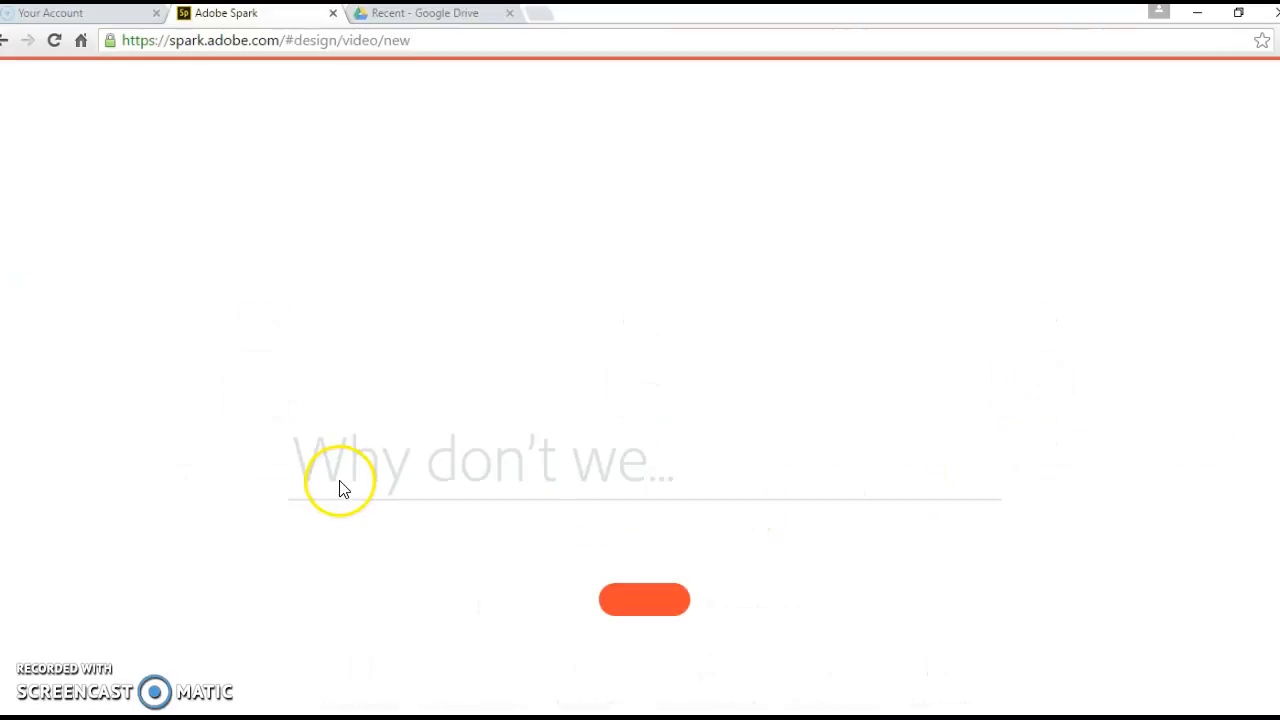
left_click(373, 460)
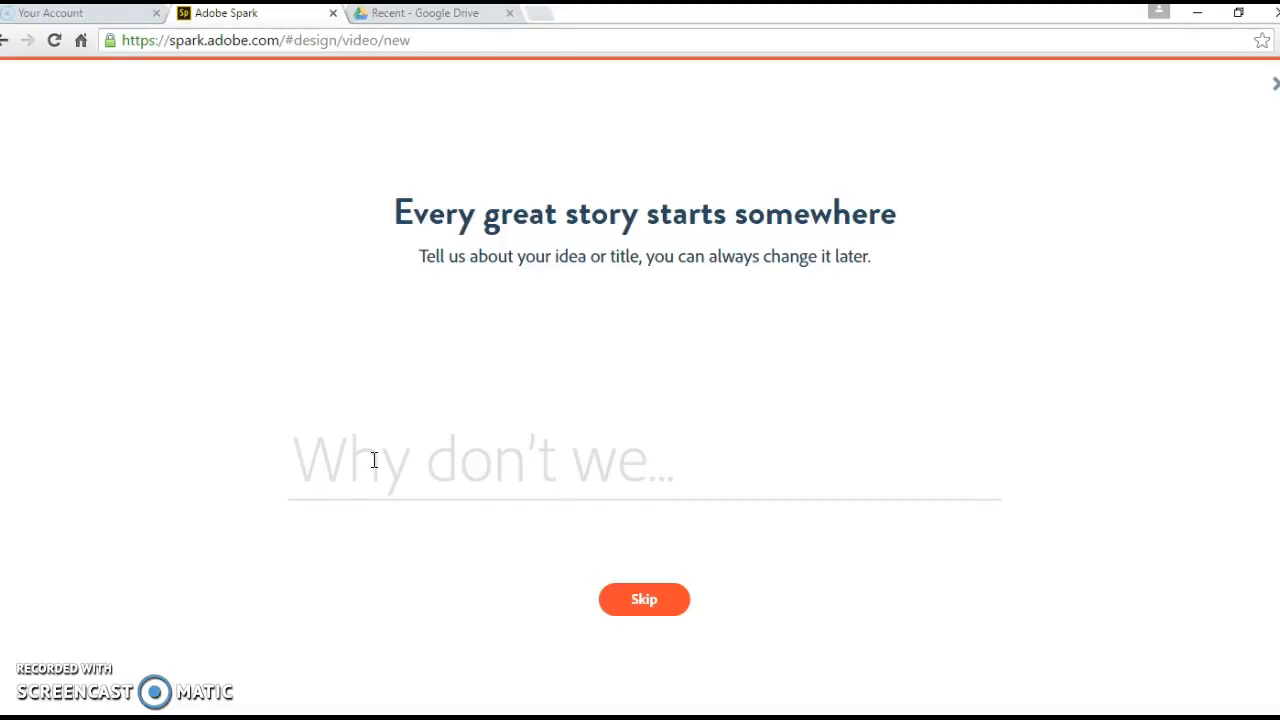
type("test")
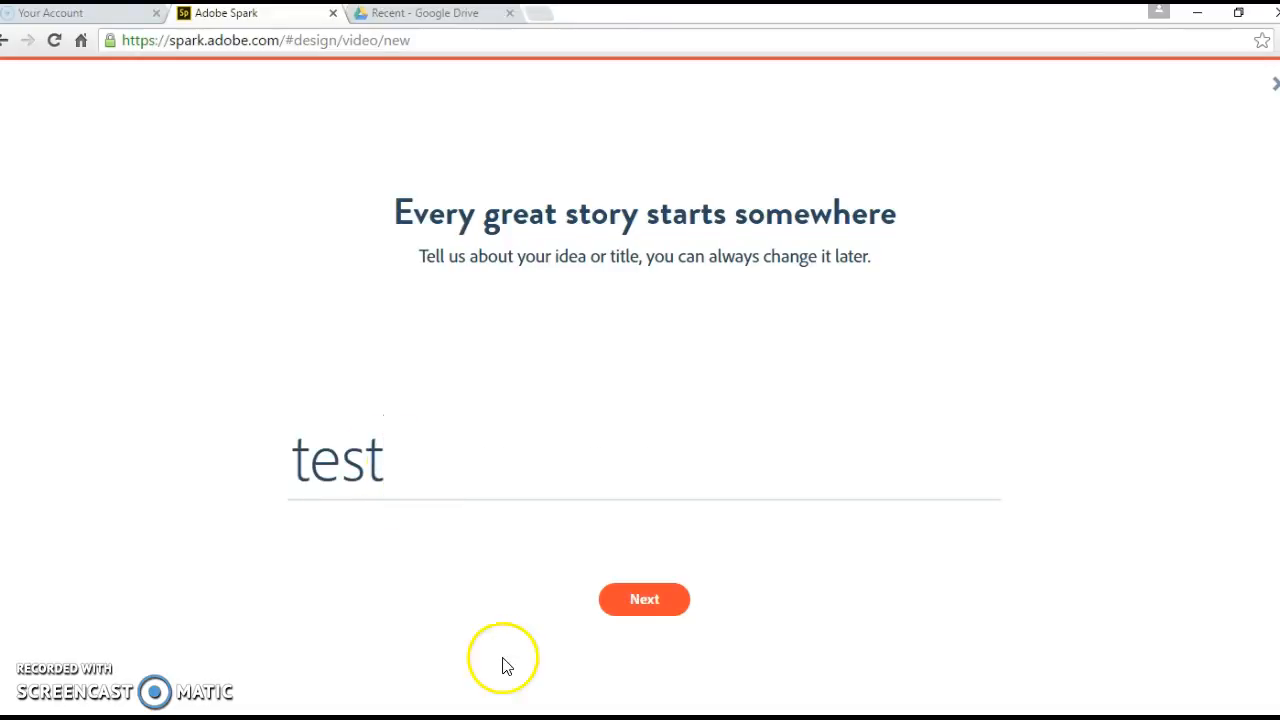
left_click(648, 602)
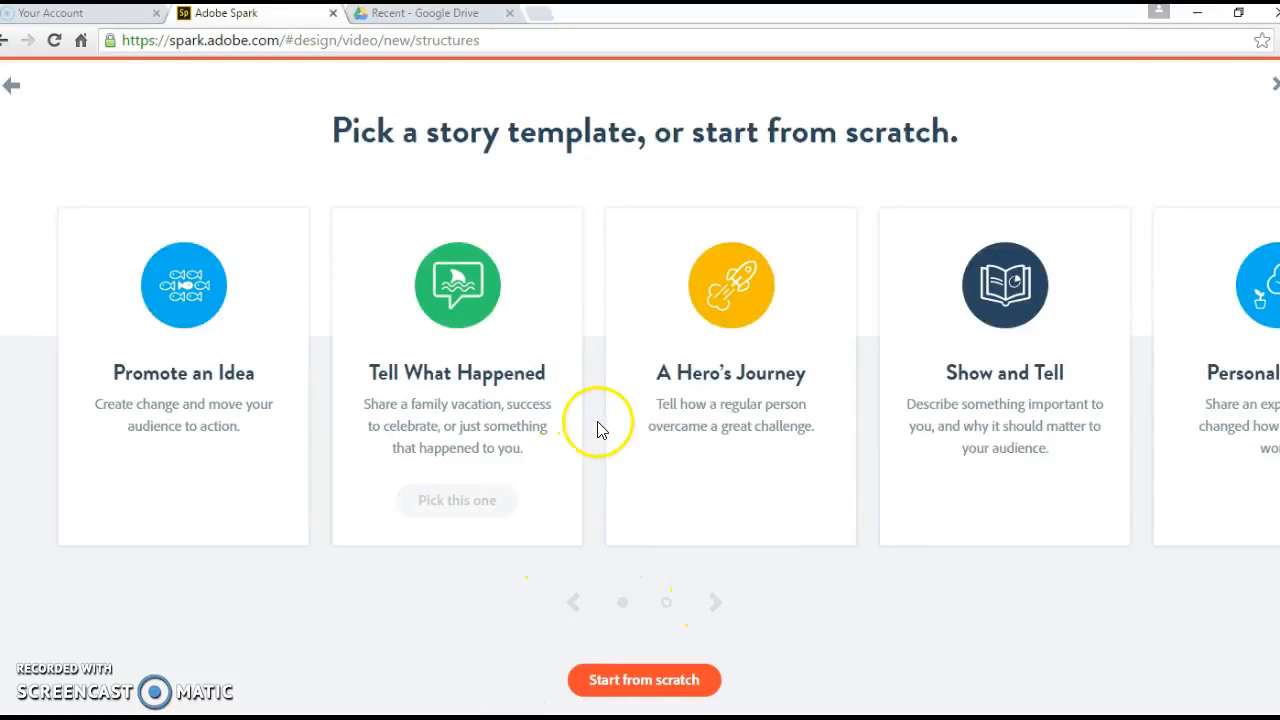
Step: Pick the A Hero's Journey story template for the video
left_click(716, 602)
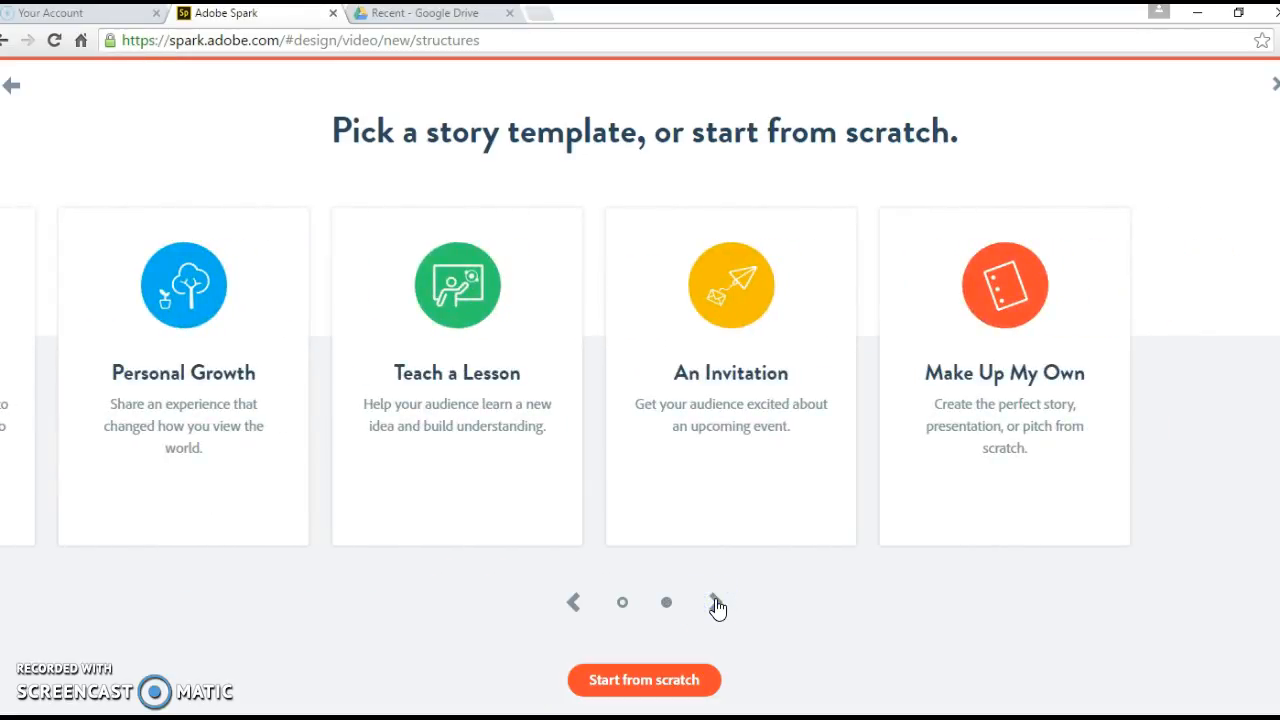
left_click(573, 602)
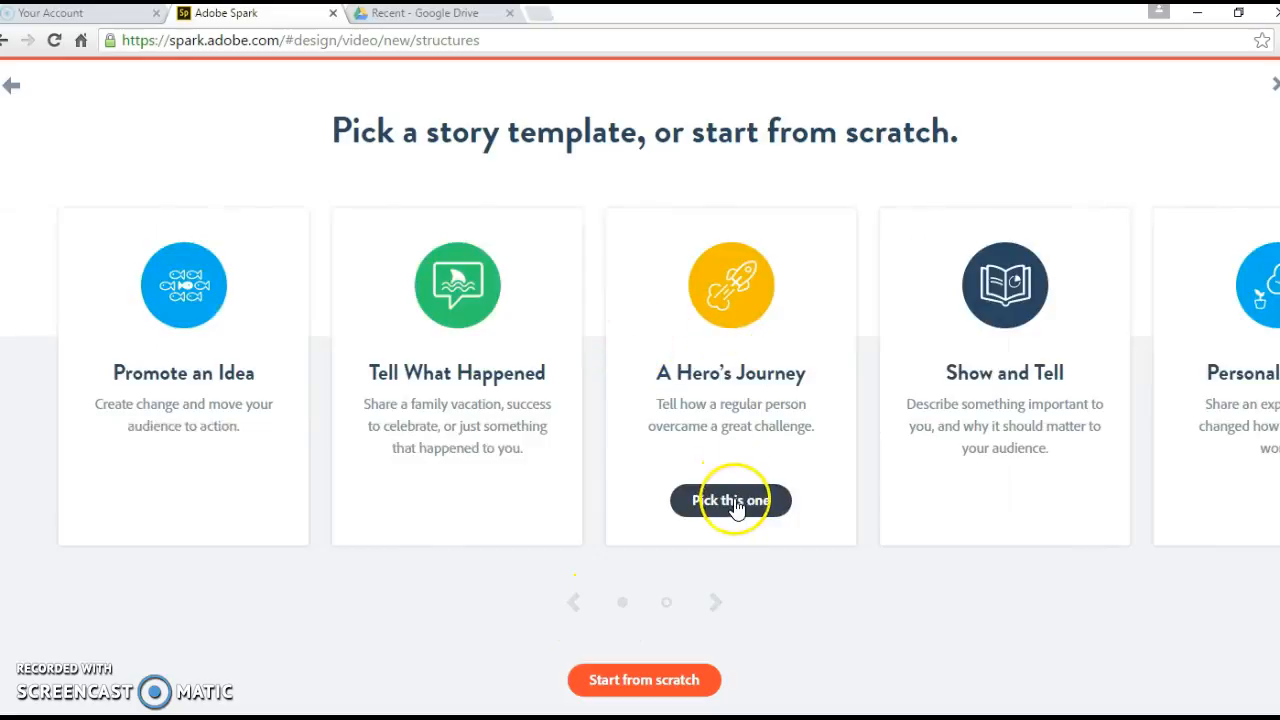
left_click(735, 500)
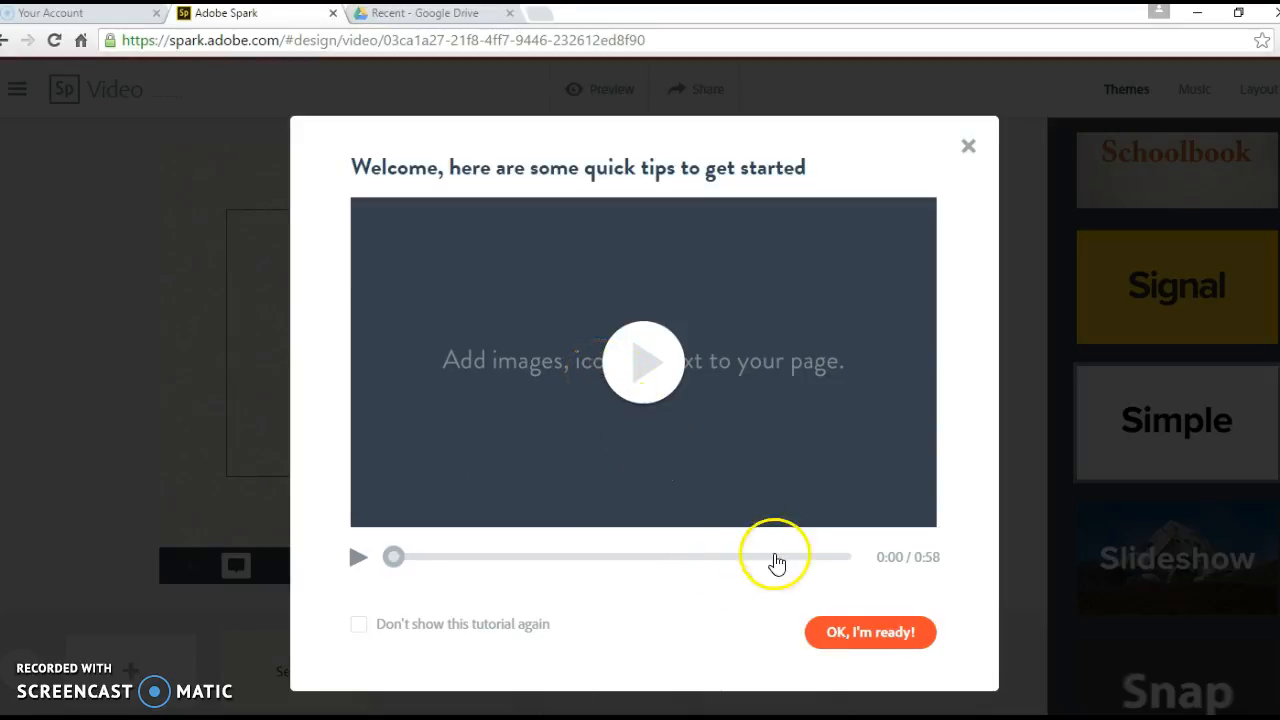
Step: Dismiss the welcome tips and apply the Wander theme from the Themes panel
left_click(876, 640)
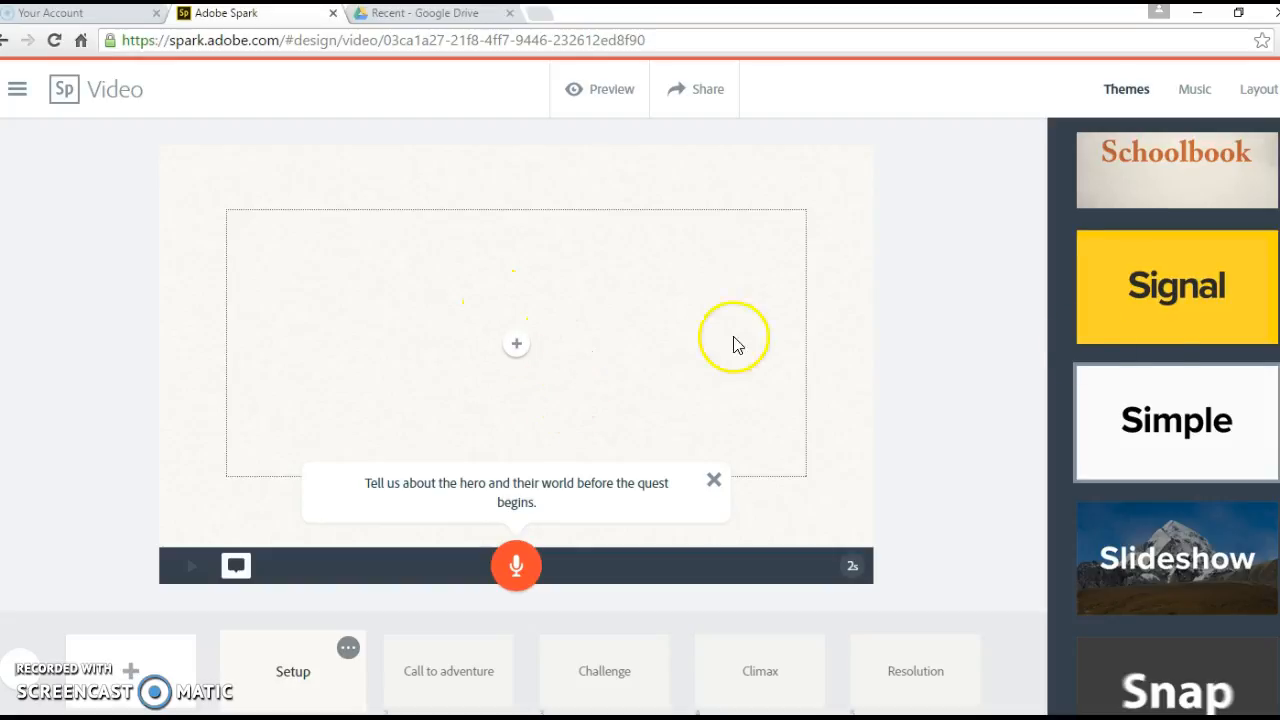
scroll(1170, 335, "up", 1)
scroll(1182, 333, "up", 1)
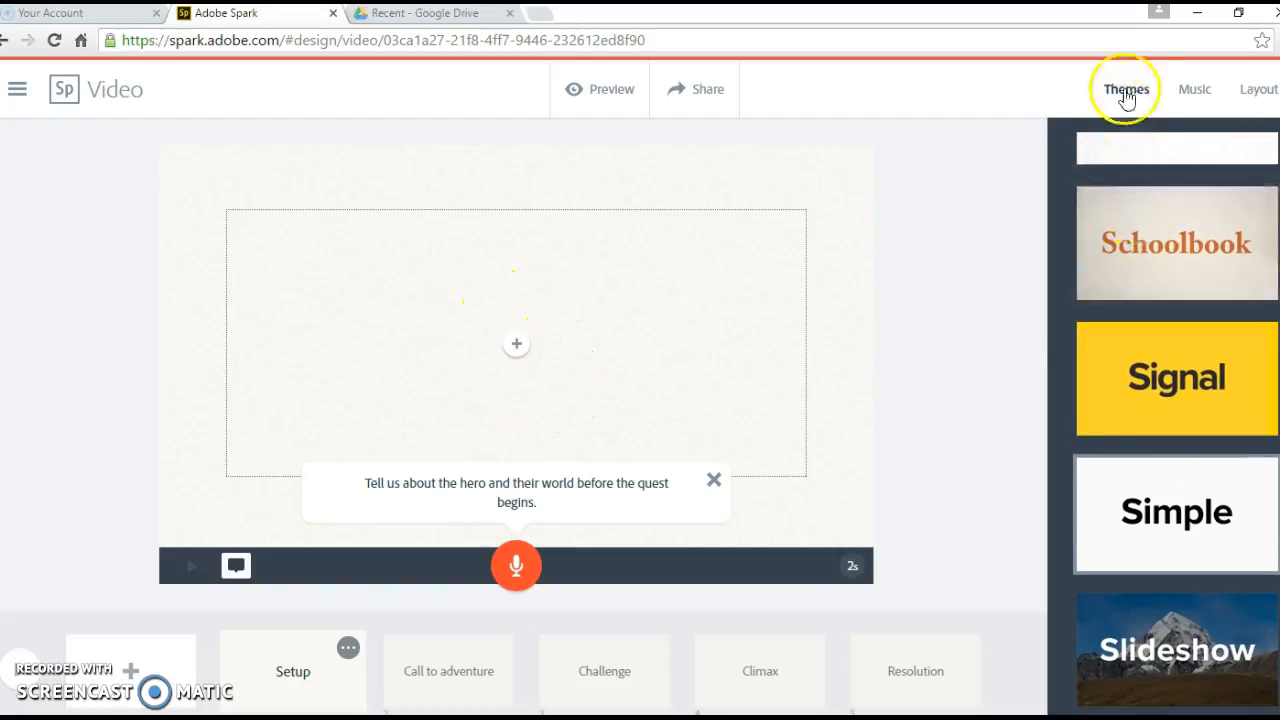
scroll(1180, 305, "down", 2)
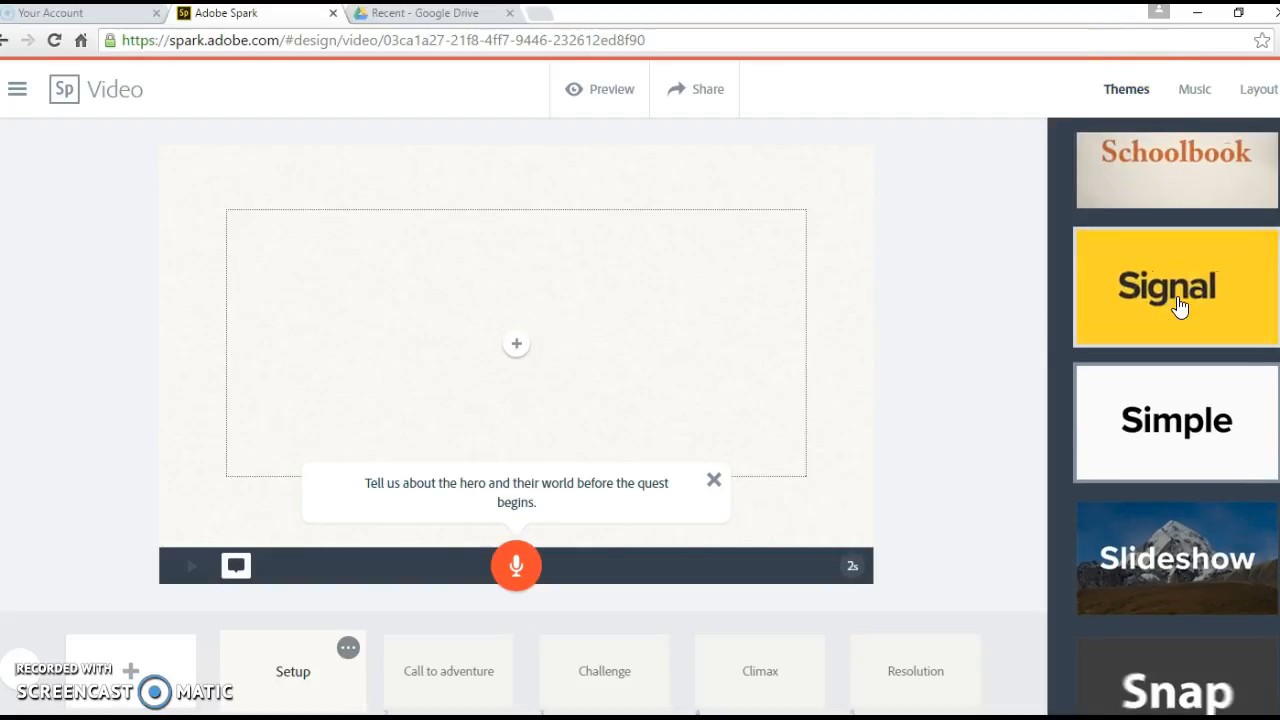
scroll(1180, 305, "down", 4)
scroll(1180, 305, "down", 5)
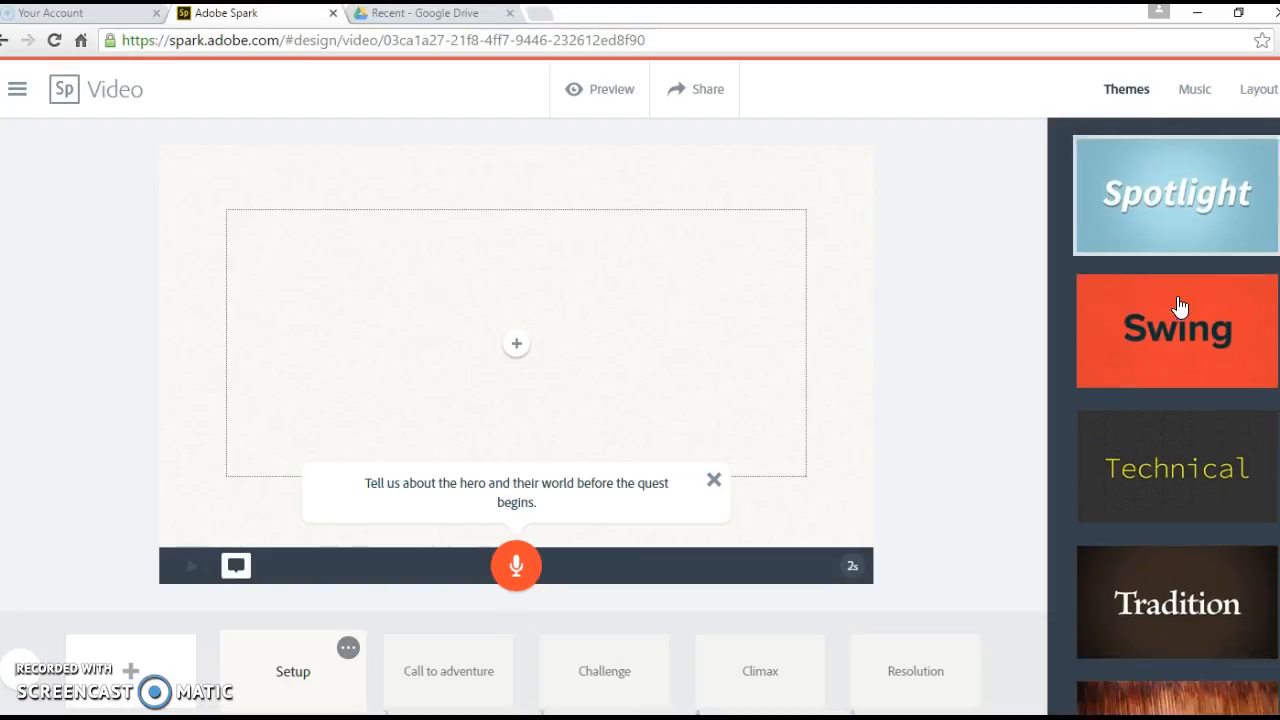
scroll(1177, 296, "down", 4)
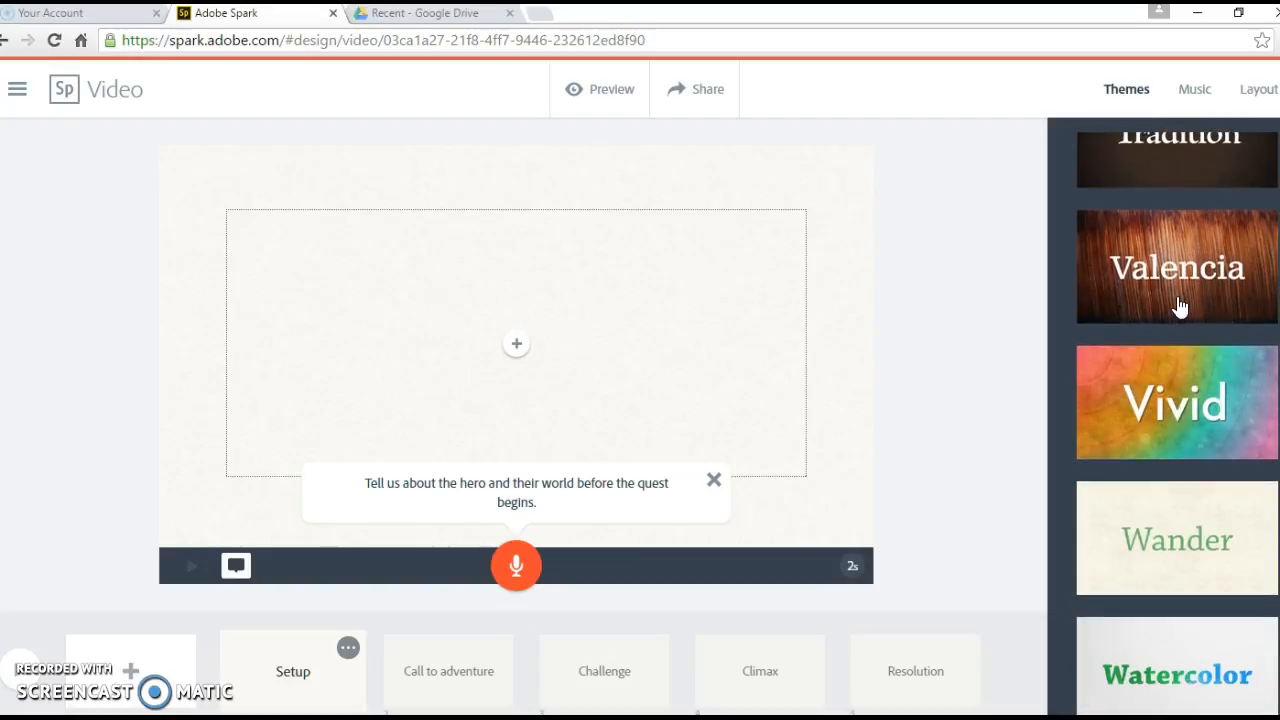
left_click(1168, 462)
left_click(1100, 574)
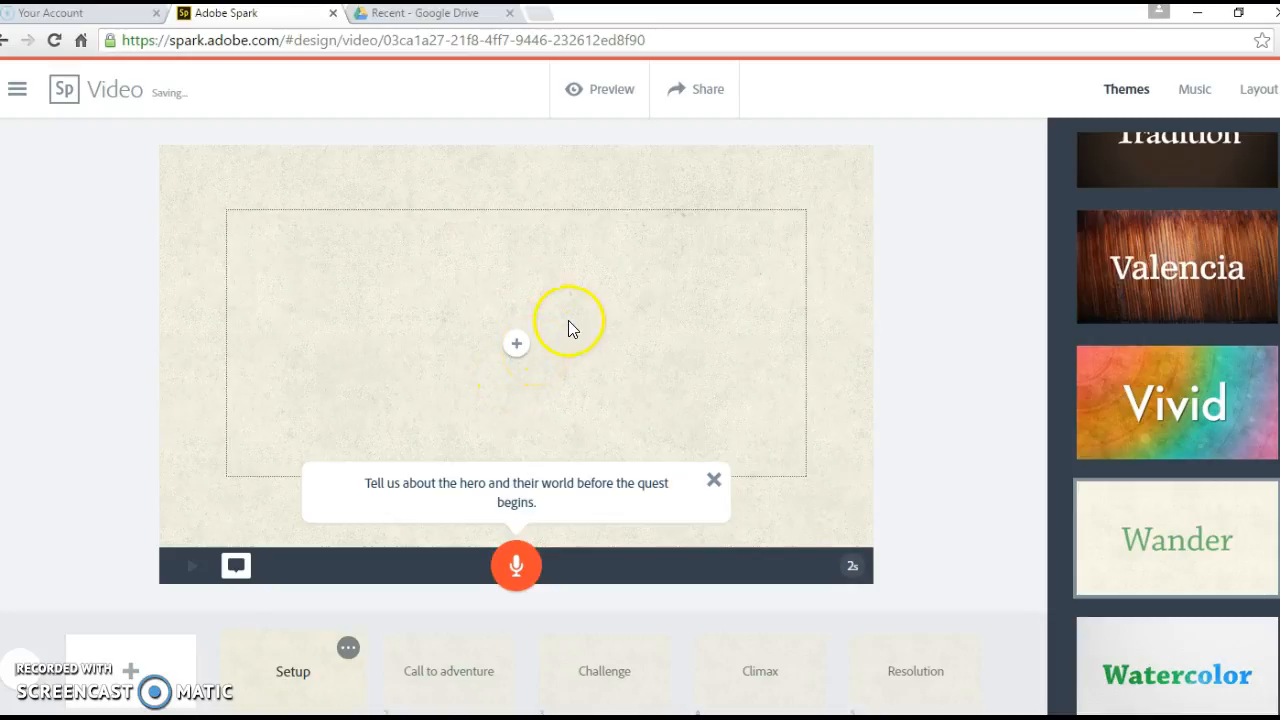
Step: Search icons for 'people' and place the green group-of-people icon on the Setup slide
left_click(515, 345)
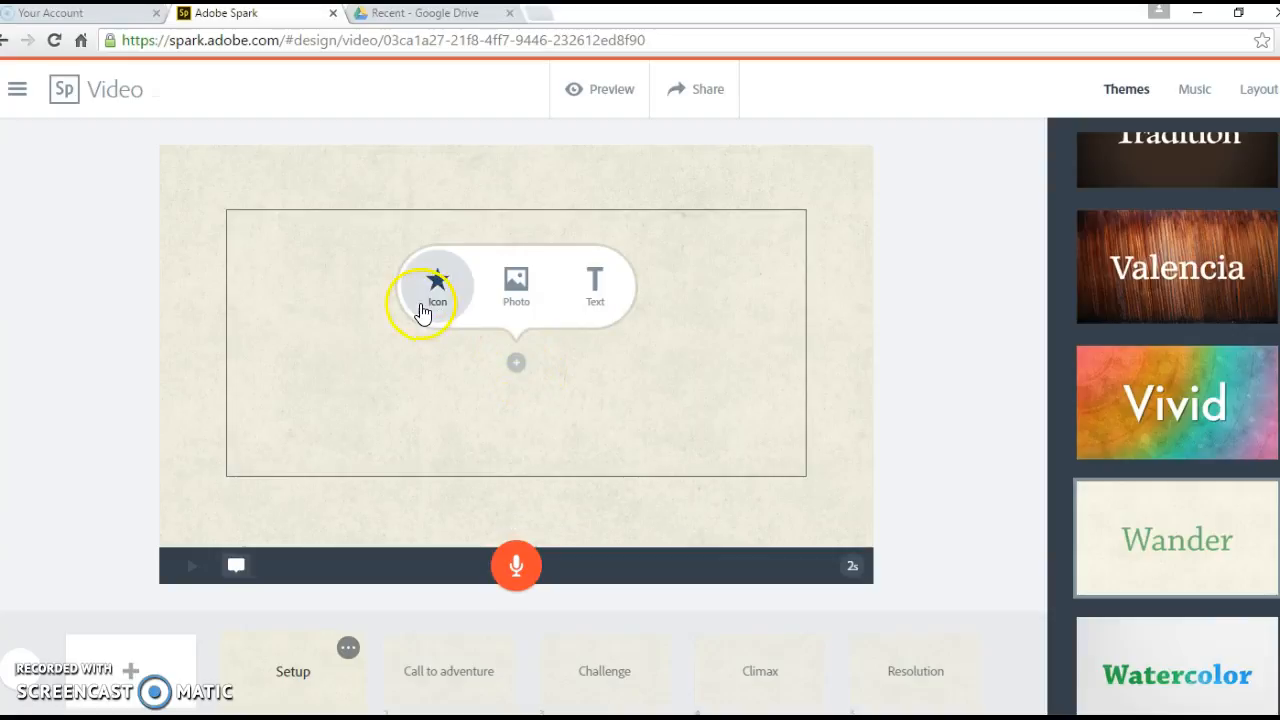
left_click(436, 292)
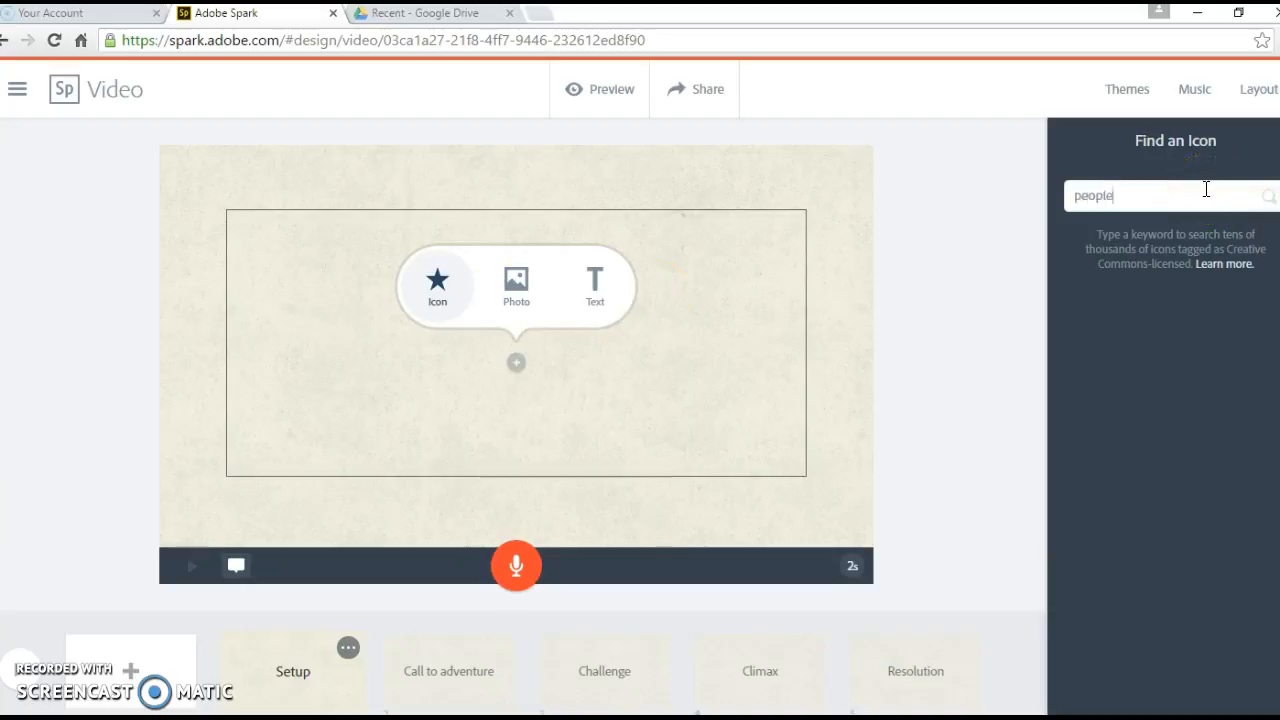
key("Return")
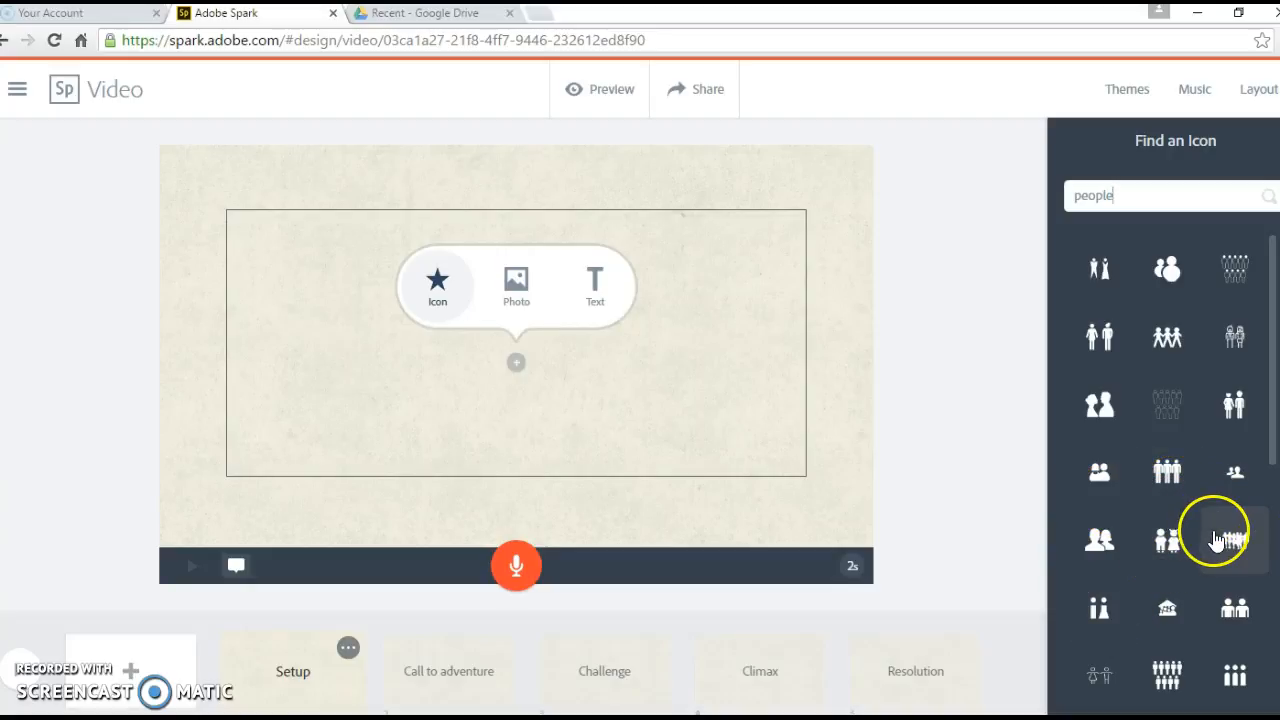
scroll(1212, 524, "down", 4)
scroll(1215, 540, "down", 10)
scroll(1214, 545, "down", 2)
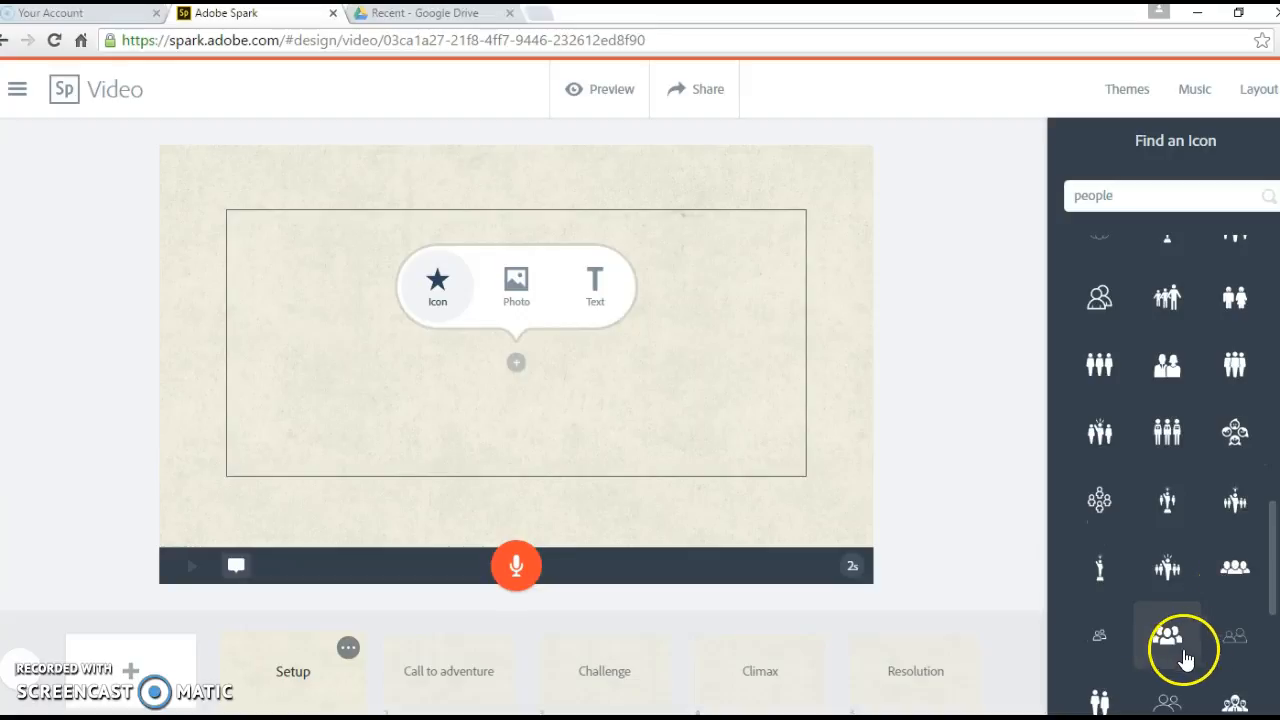
left_click(1162, 640)
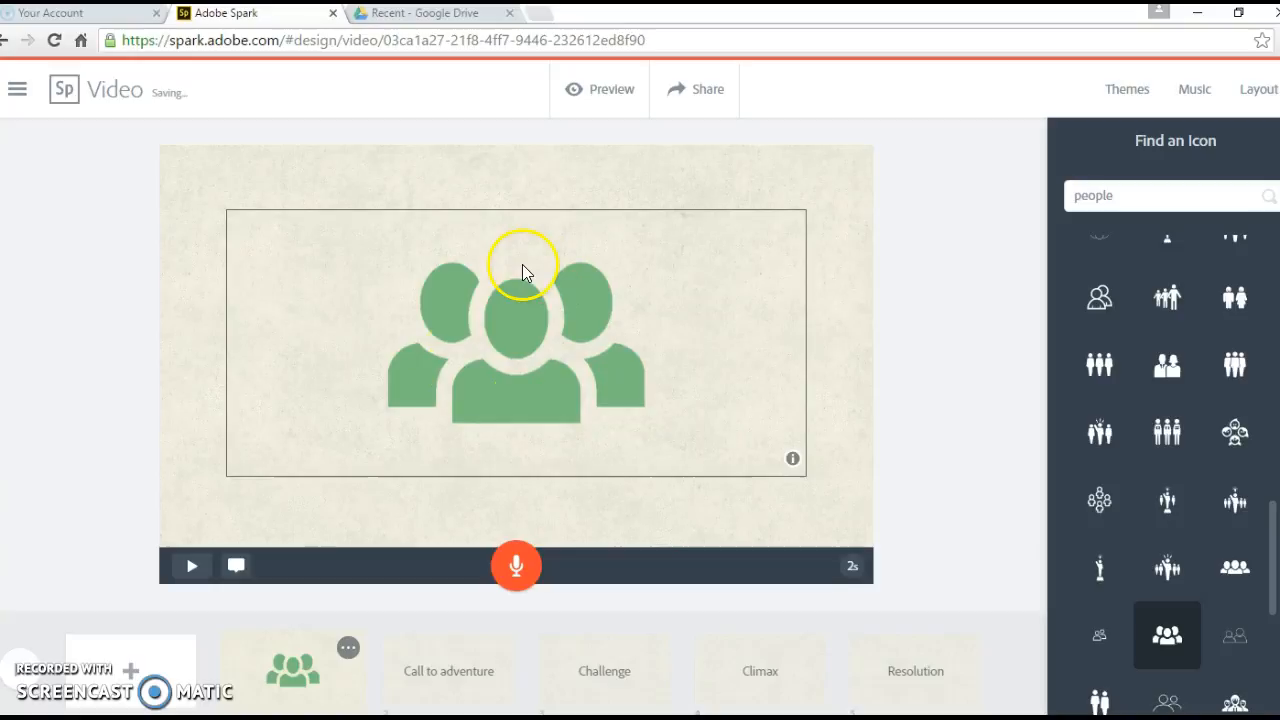
left_click(579, 366)
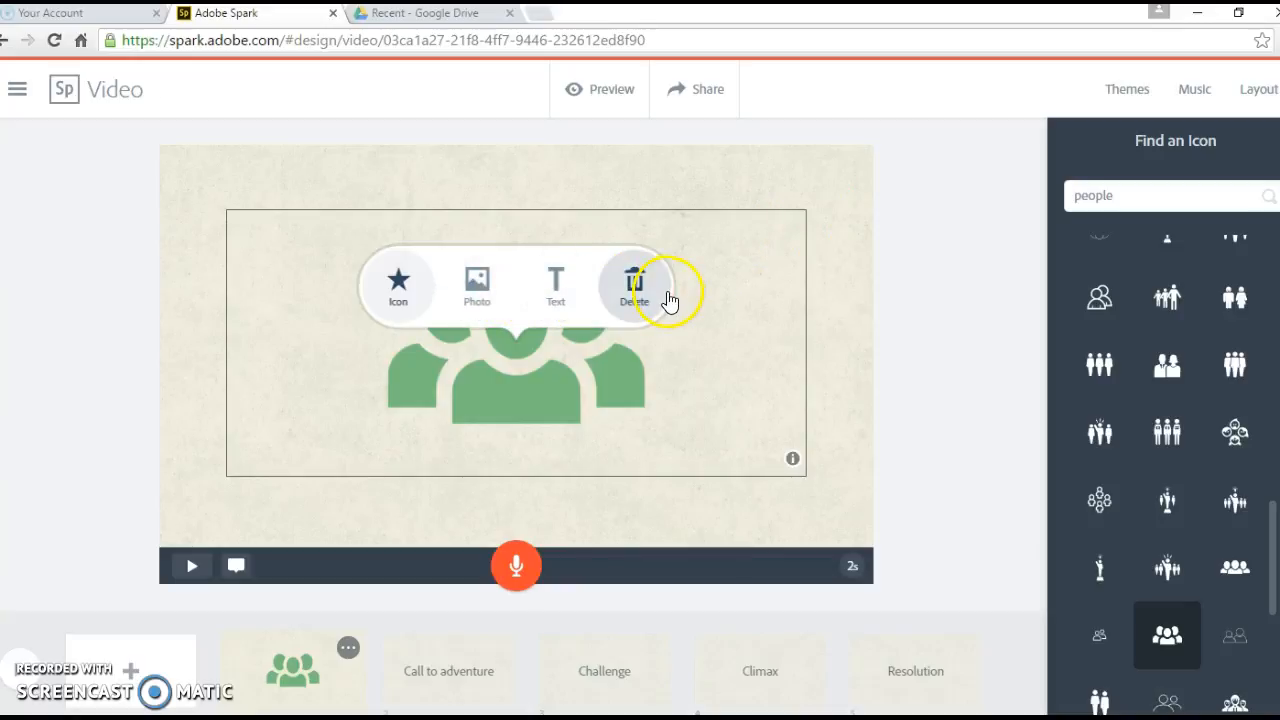
left_click(850, 470)
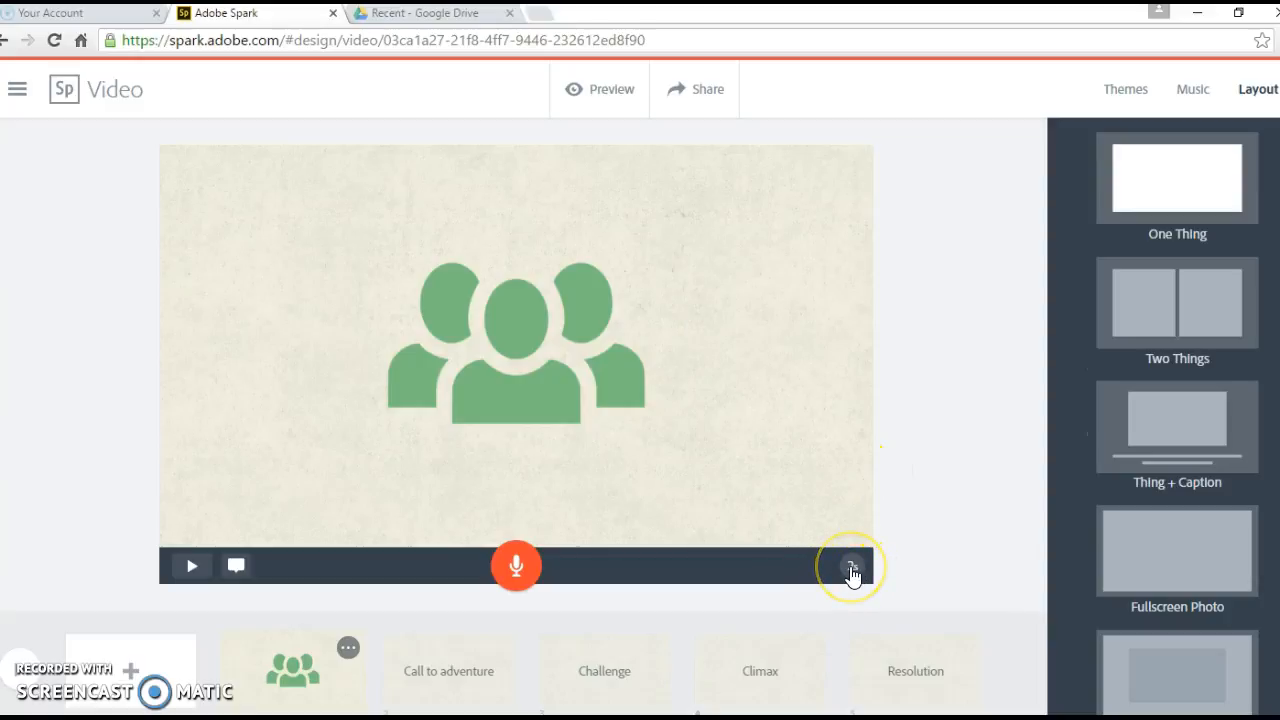
Step: Change the people-icon slide's duration from 2 to 4 seconds
left_click(852, 570)
left_click(774, 566)
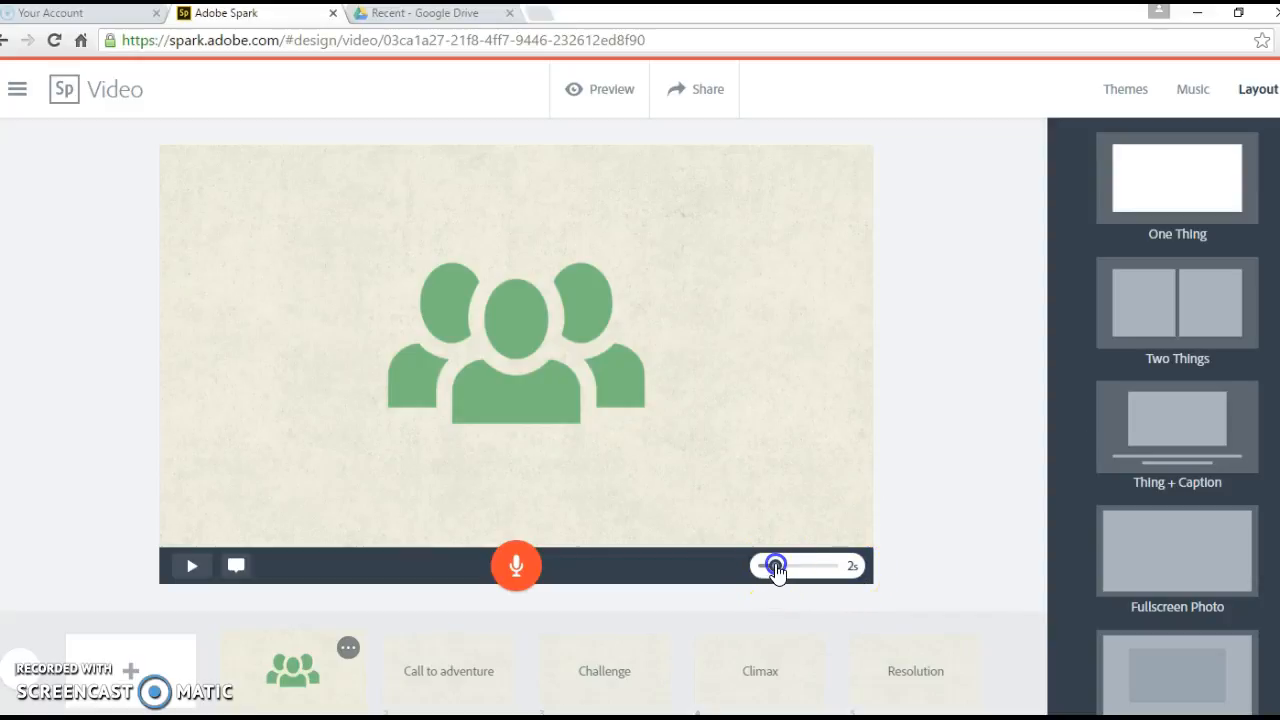
mouse_move(783, 567)
left_mouse_down()
mouse_move(846, 566)
mouse_move(789, 576)
left_mouse_up()
left_click(912, 388)
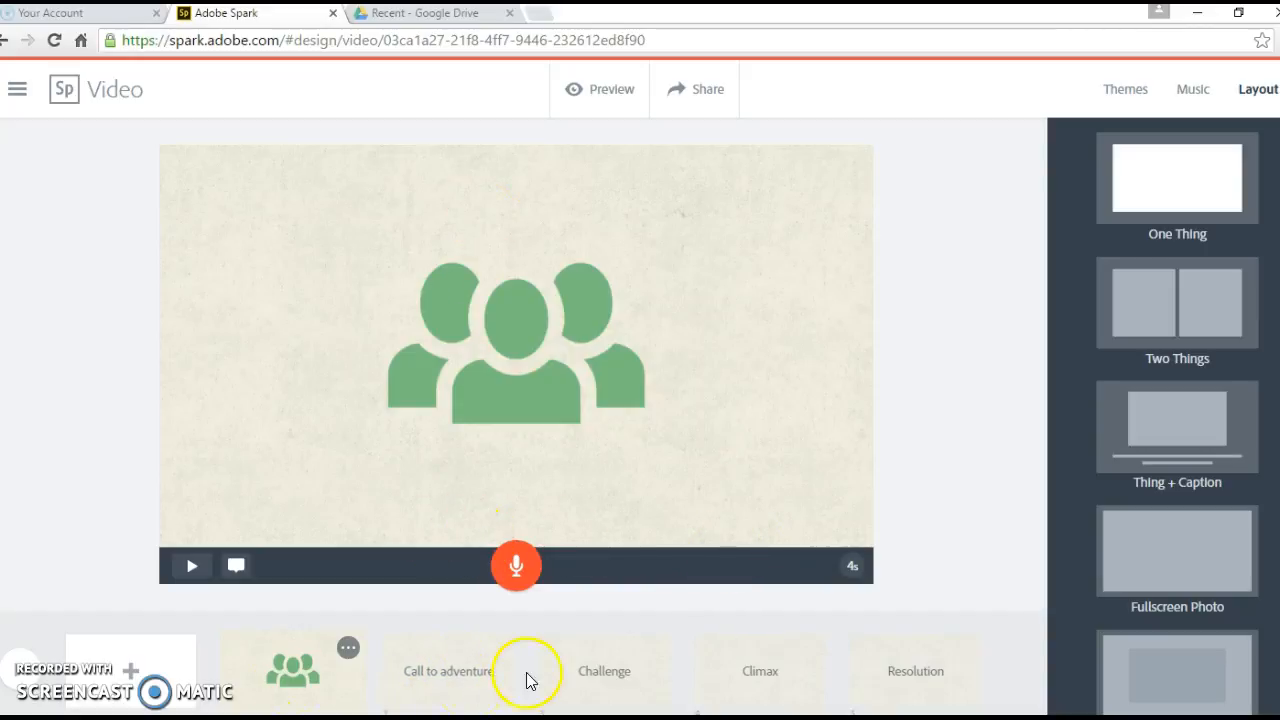
Step: Switch the Call to adventure slide to the Two Things layout
left_click(463, 673)
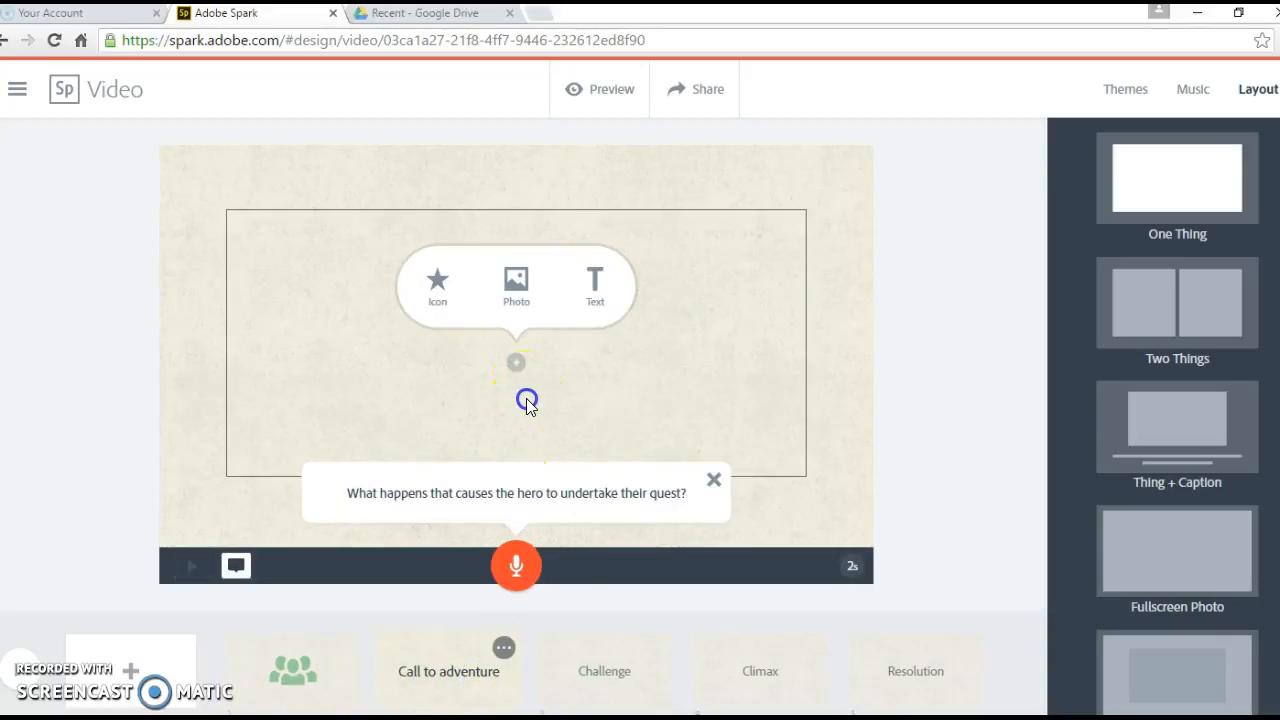
left_click(527, 402)
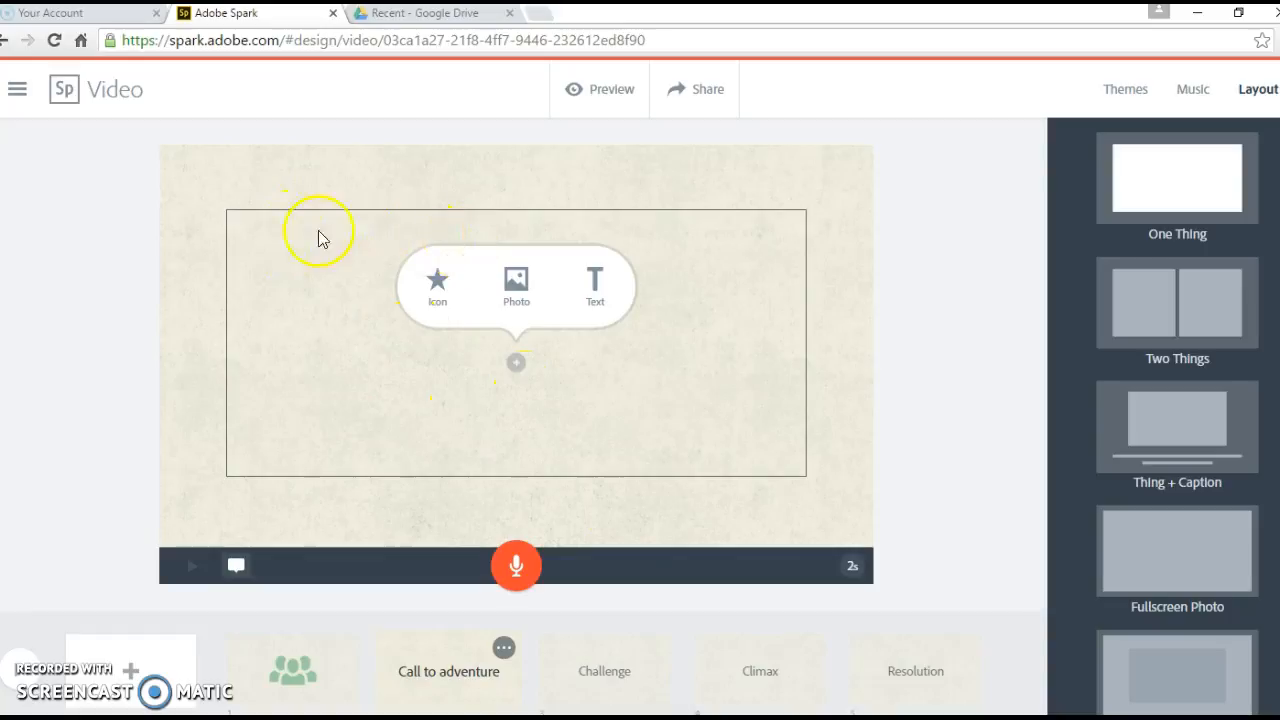
left_click(1262, 90)
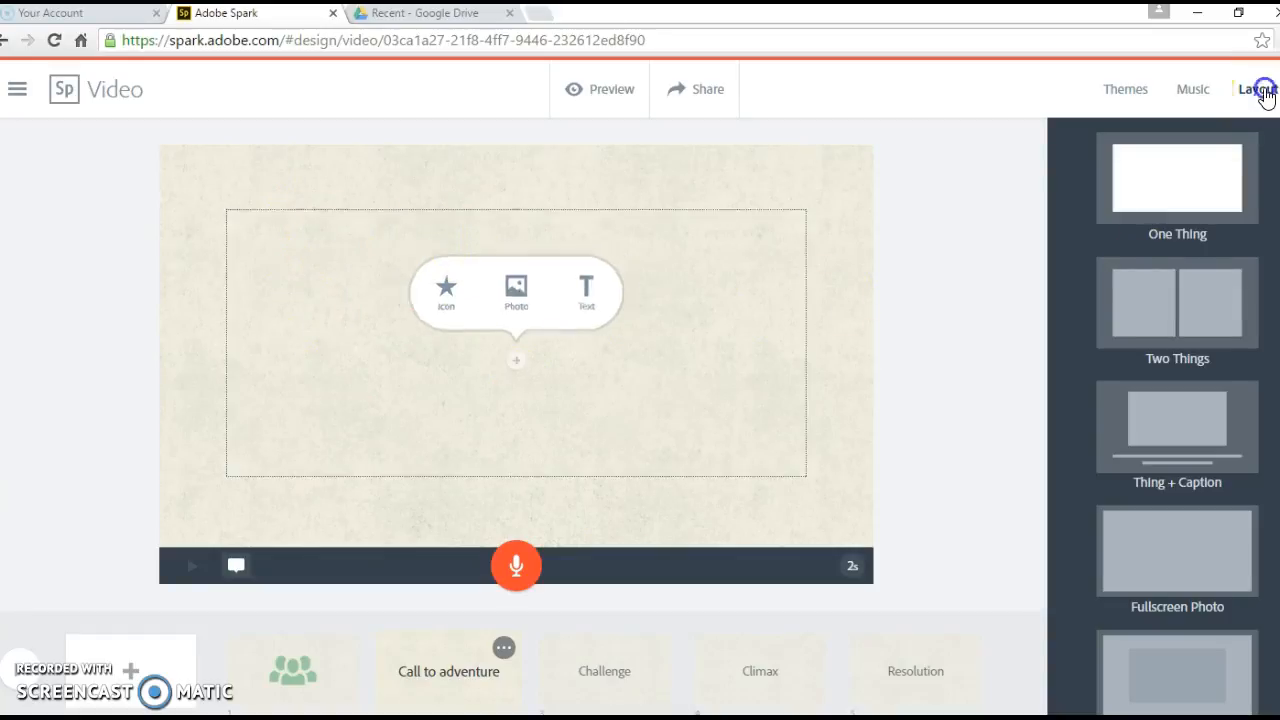
left_click(1189, 331)
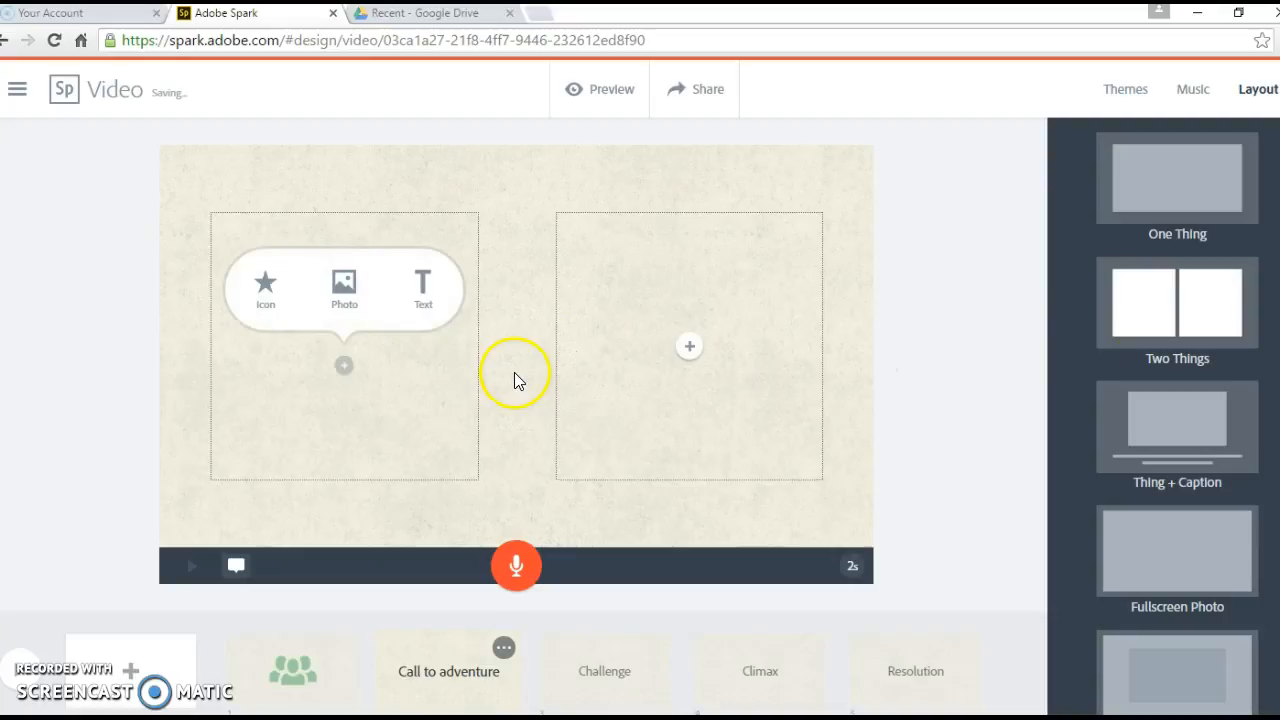
Step: Type 'my project' as text in the slide's left half
left_click(432, 292)
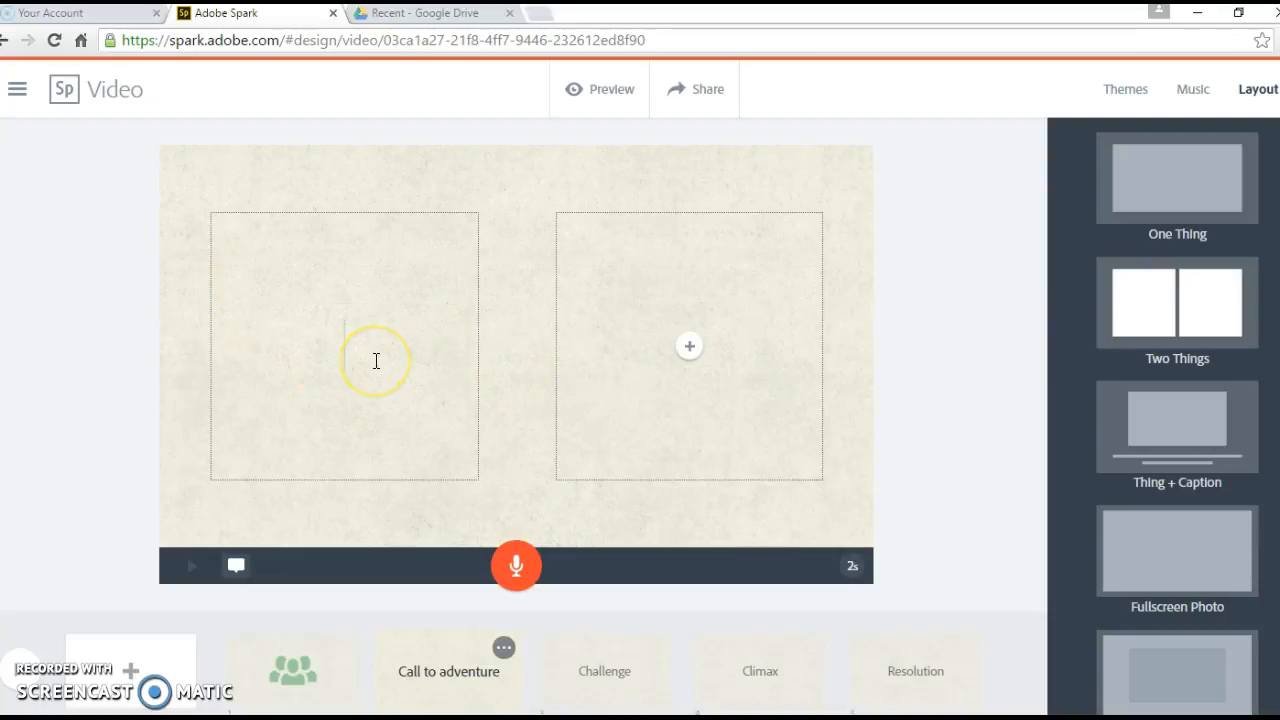
type("my pr")
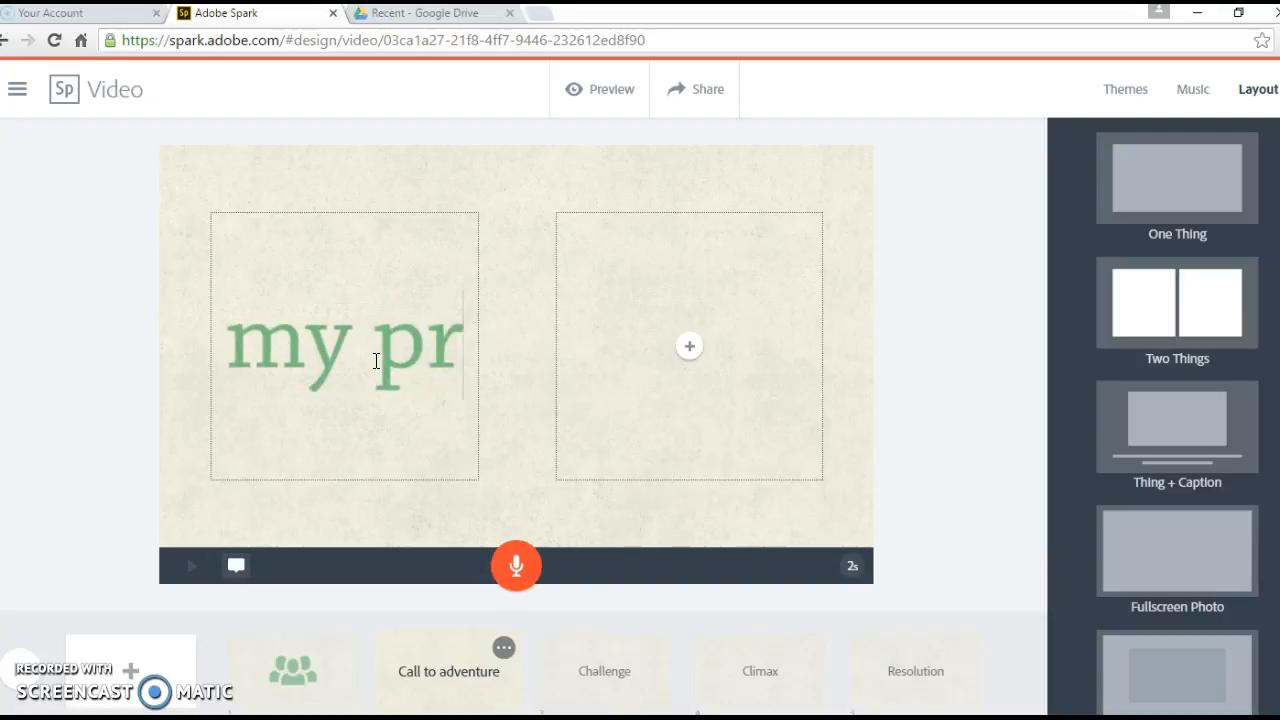
type("oject")
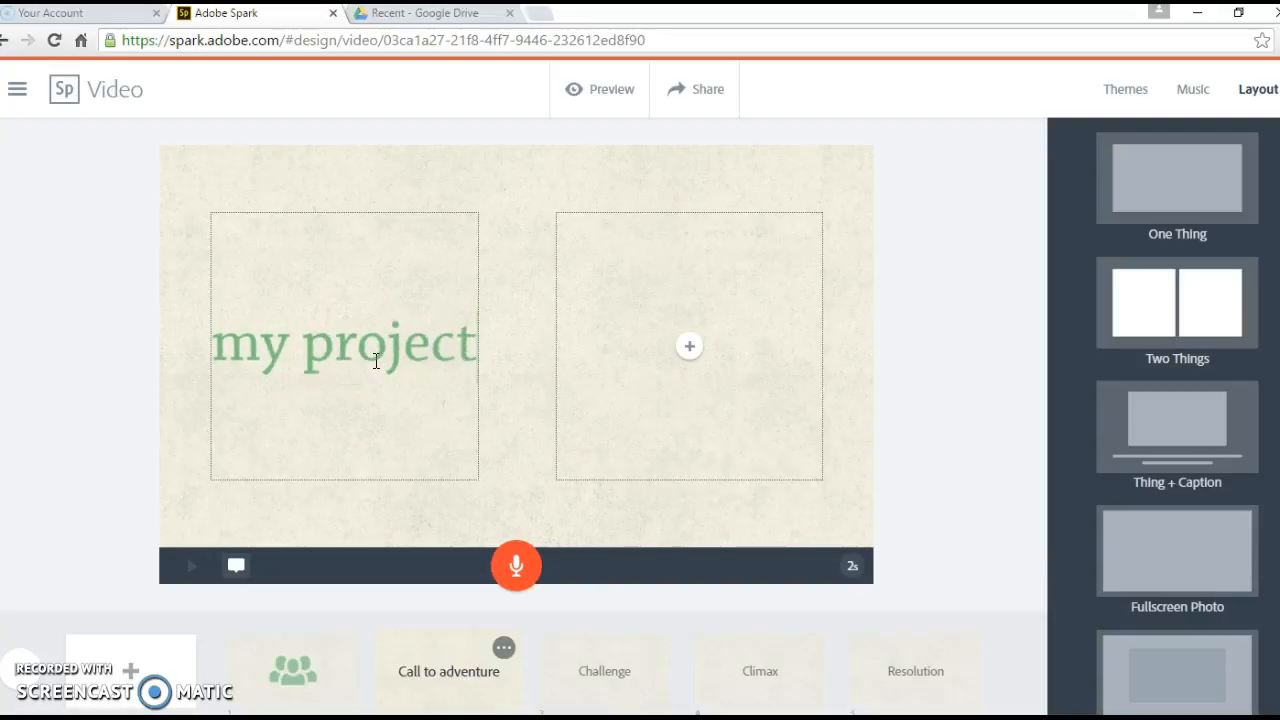
left_click(681, 347)
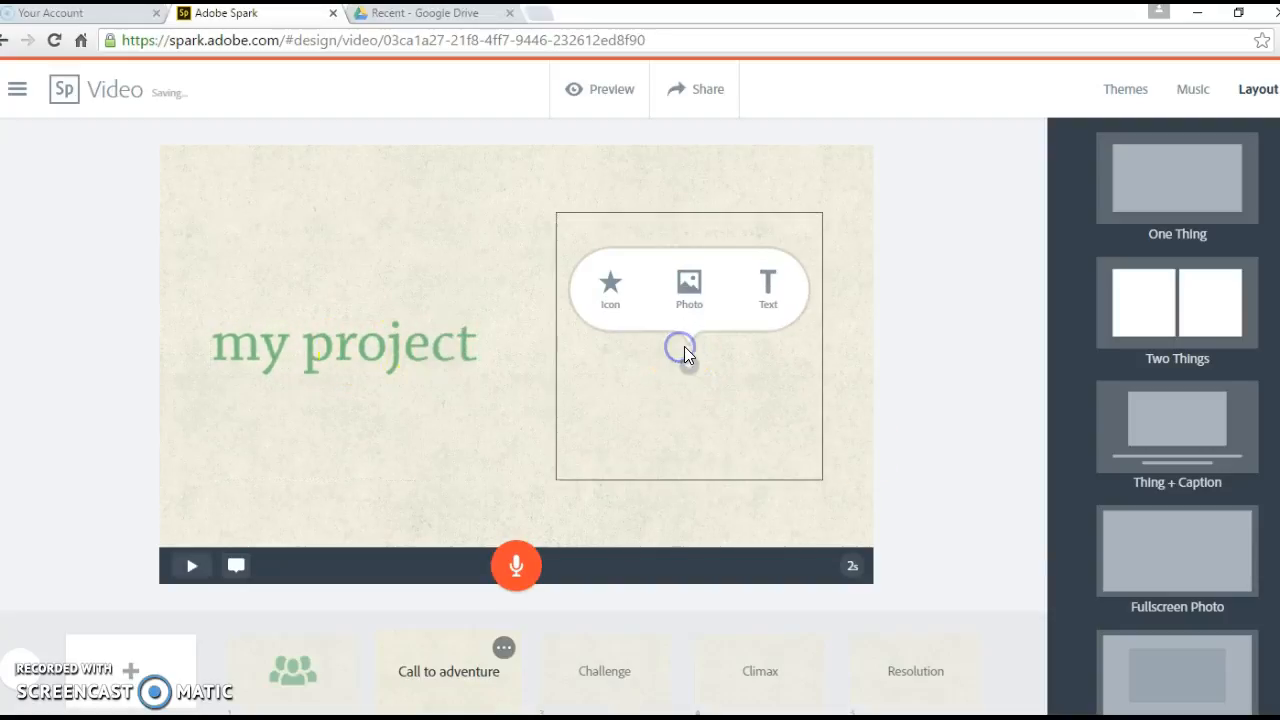
Step: Search photos for 'people' and place a woman's portrait in the slide's right half
left_click(690, 285)
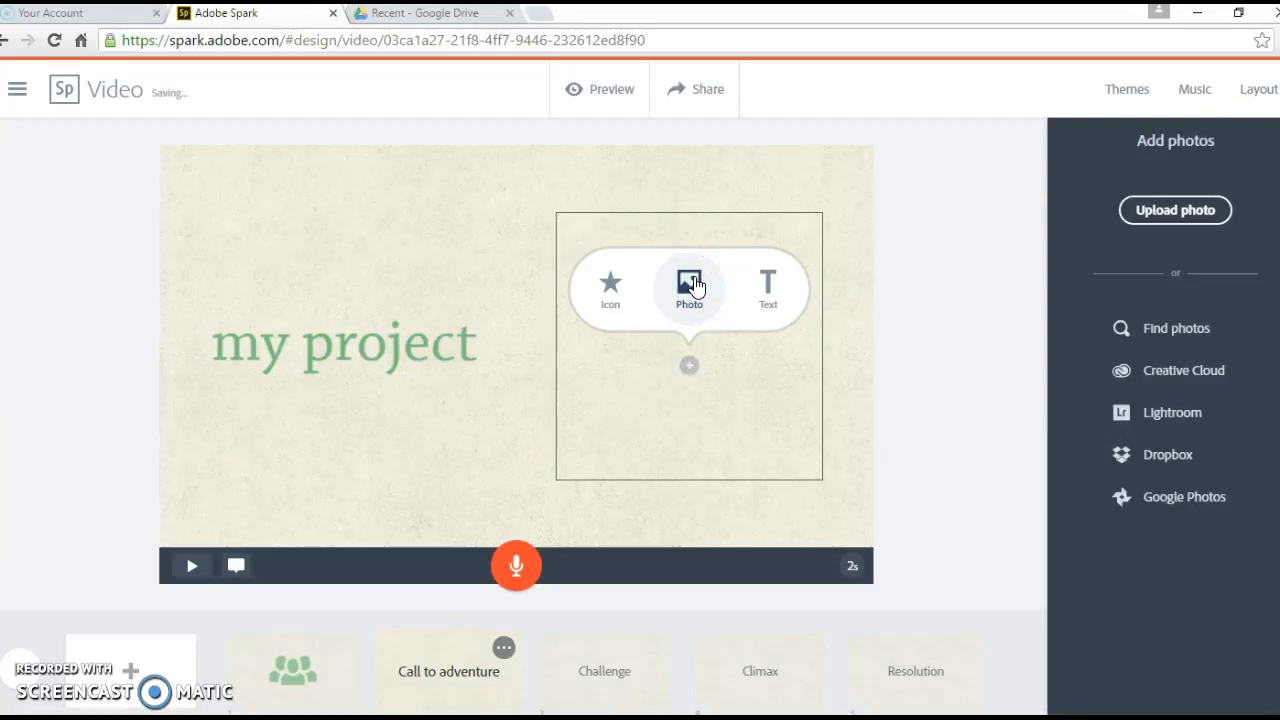
left_click(1175, 220)
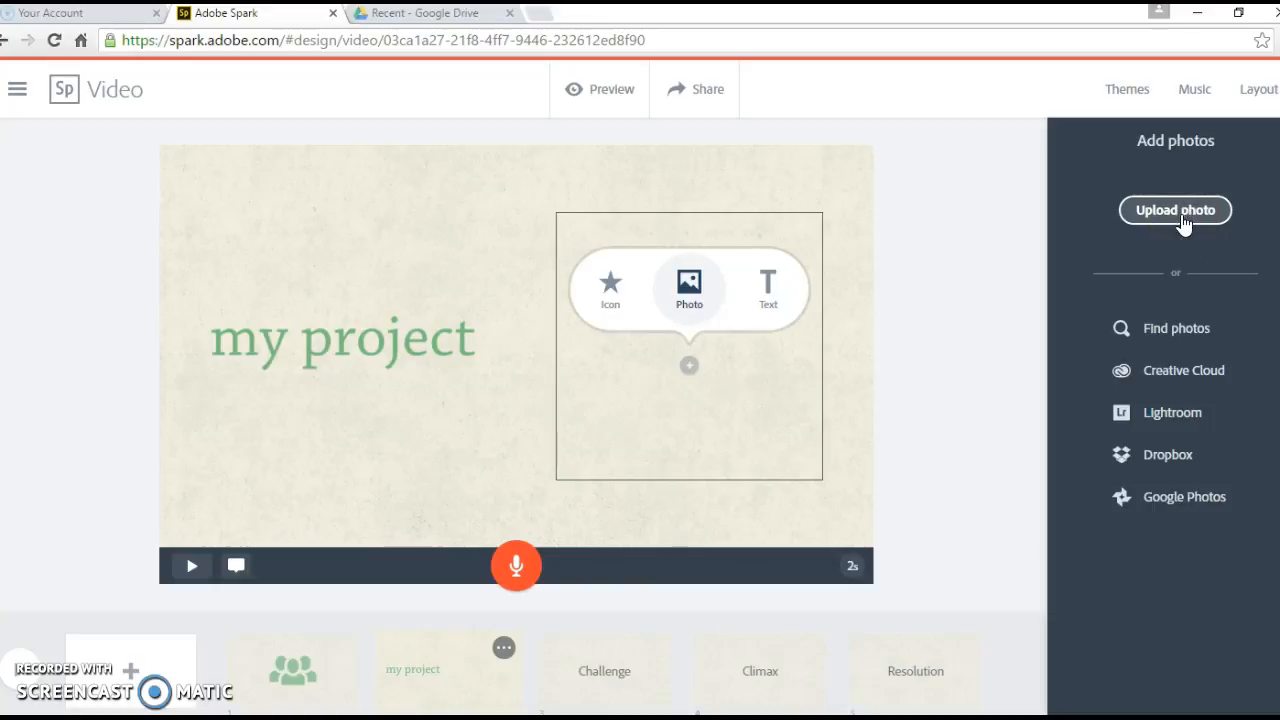
left_click(1160, 333)
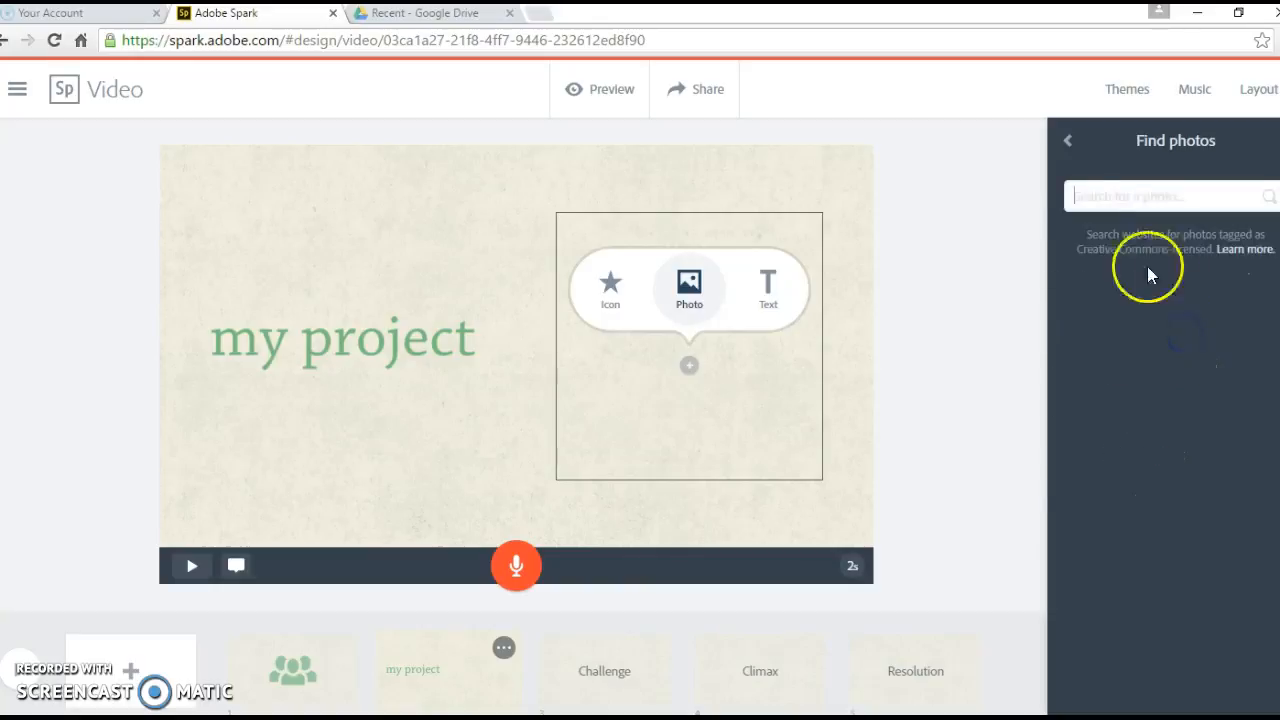
left_click(1095, 192)
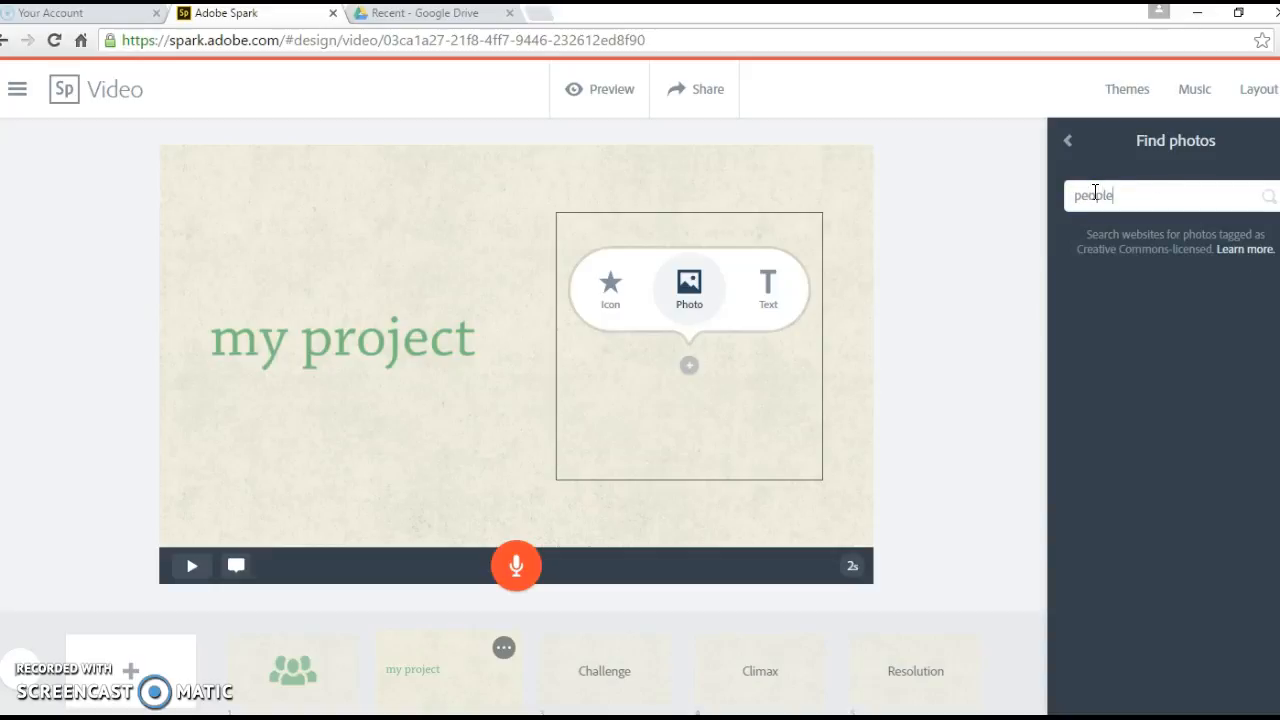
key("Return")
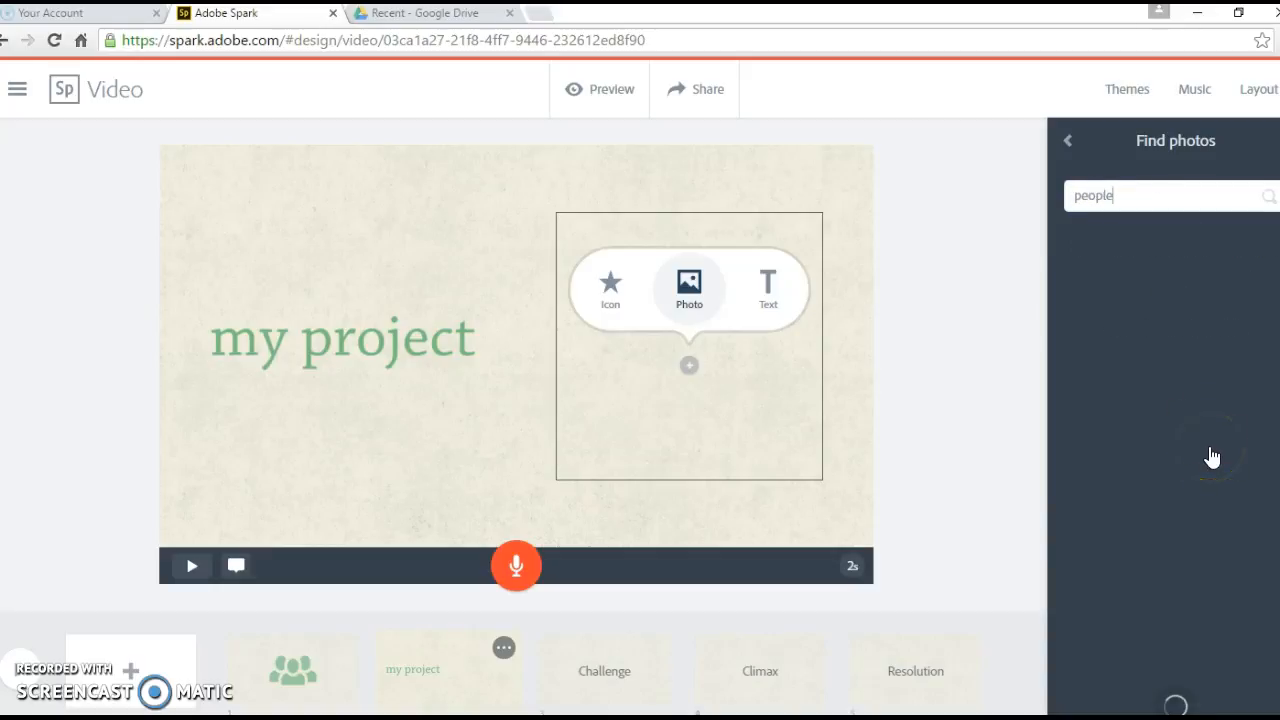
scroll(1243, 412, "down", 2)
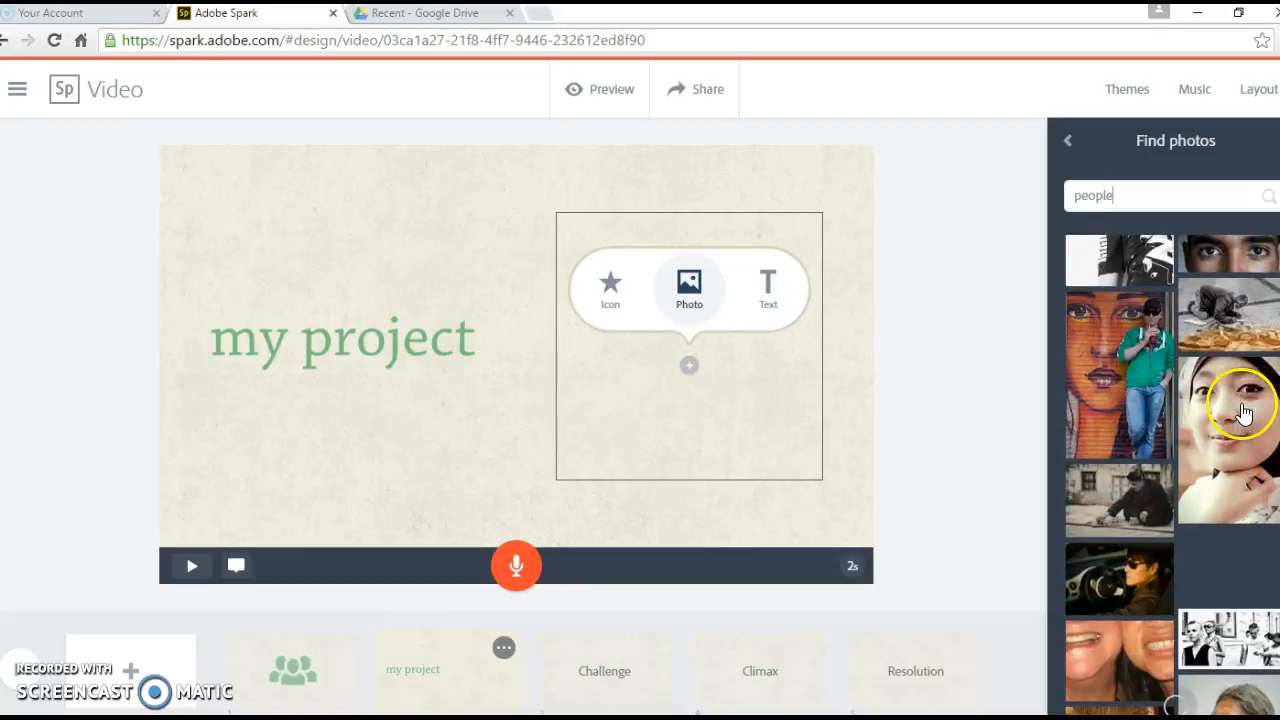
left_click(1242, 425)
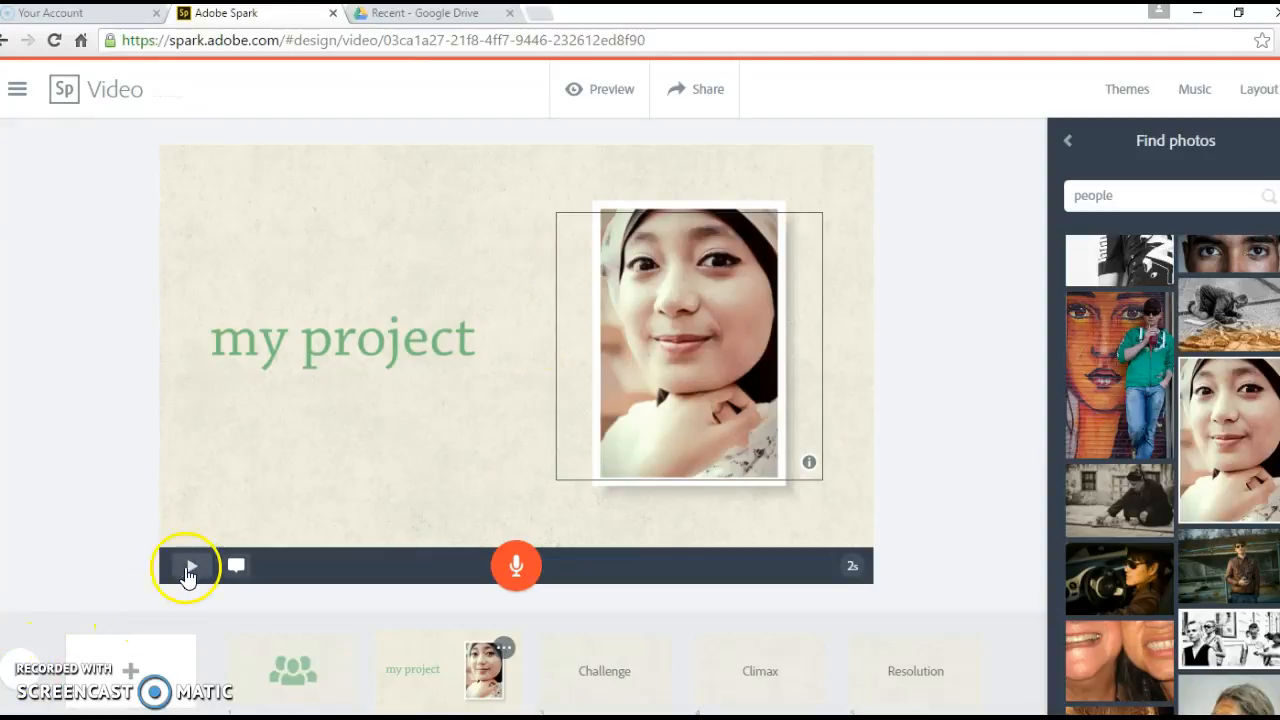
left_click(191, 569)
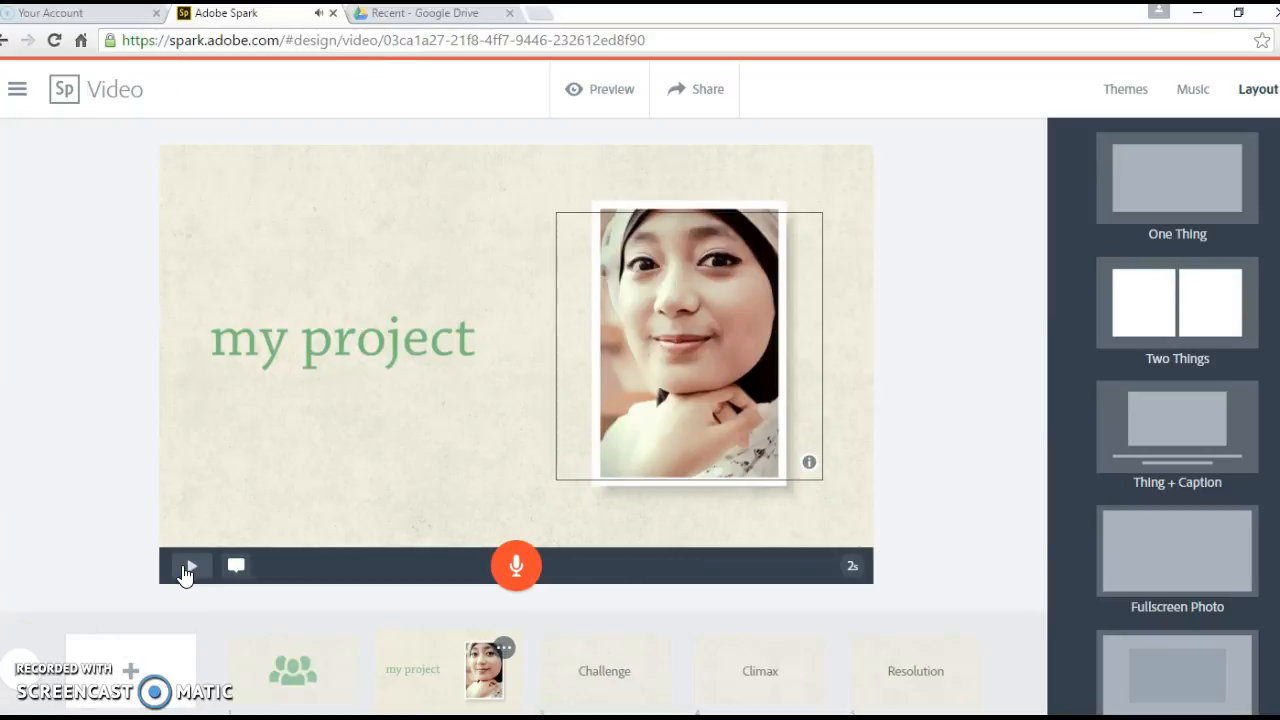
left_click(8, 680)
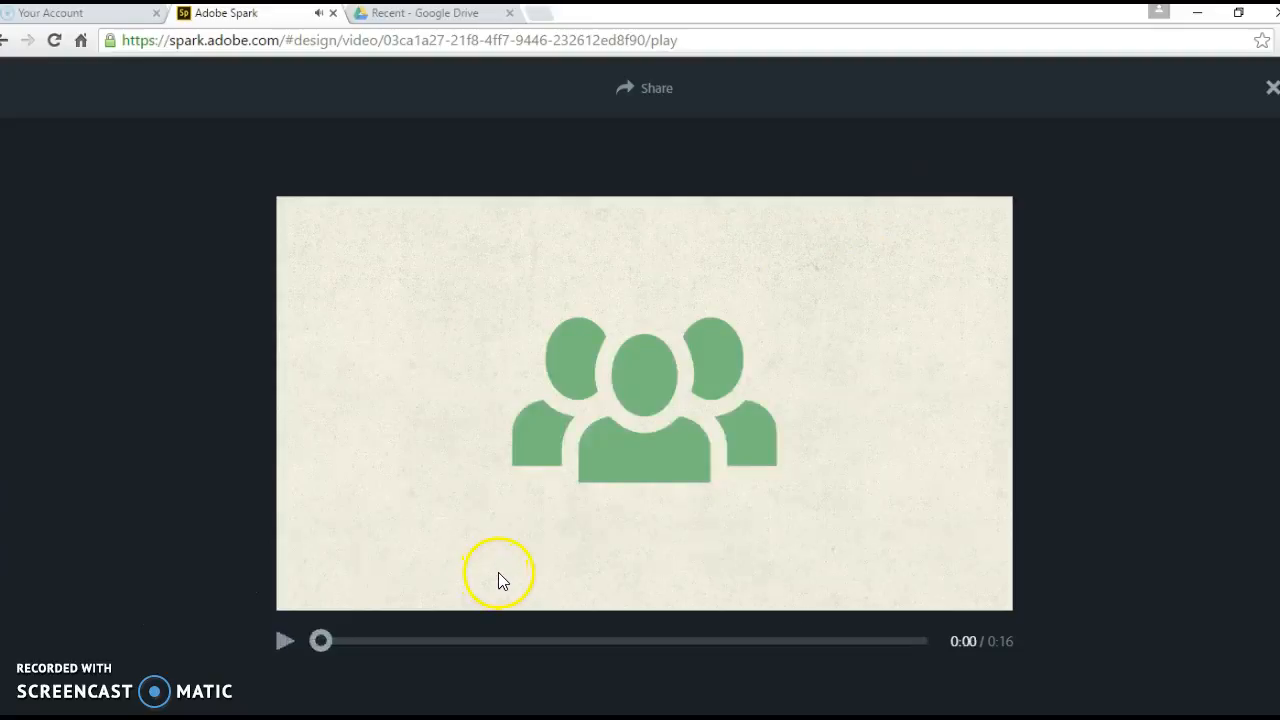
left_click(1270, 92)
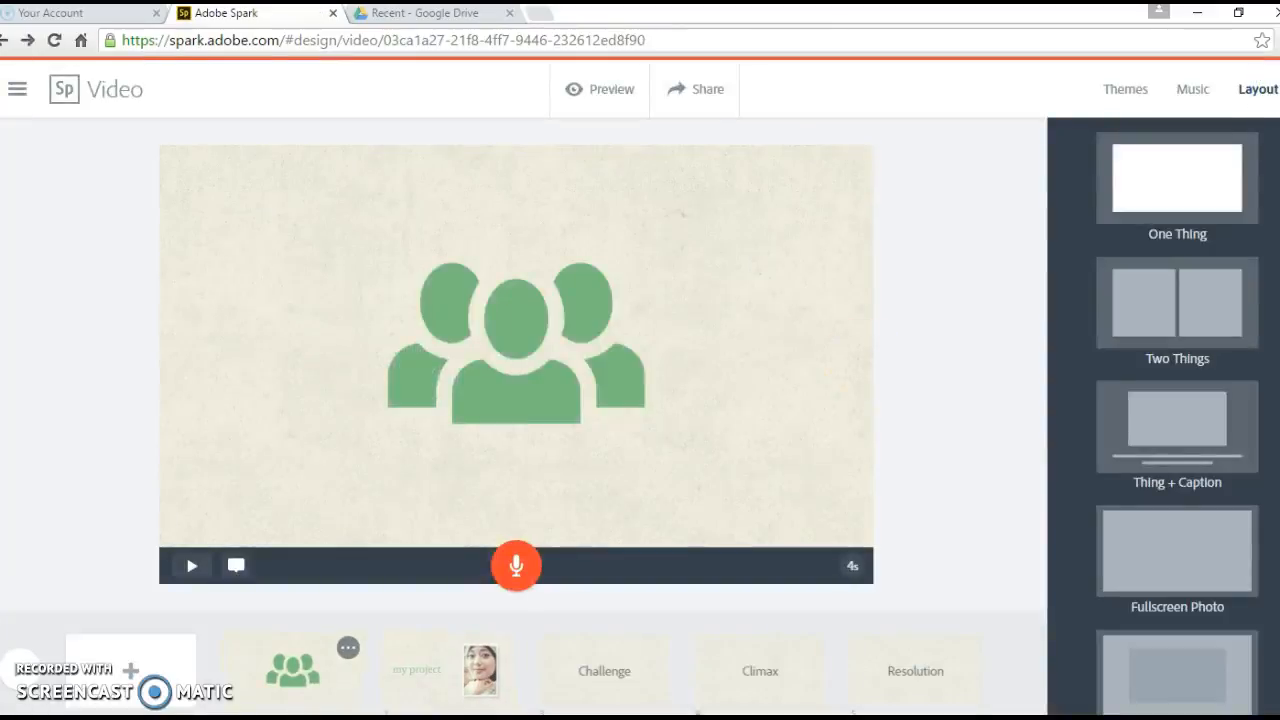
Step: Add the text 'the end.' to the Challenge slide
left_click(606, 672)
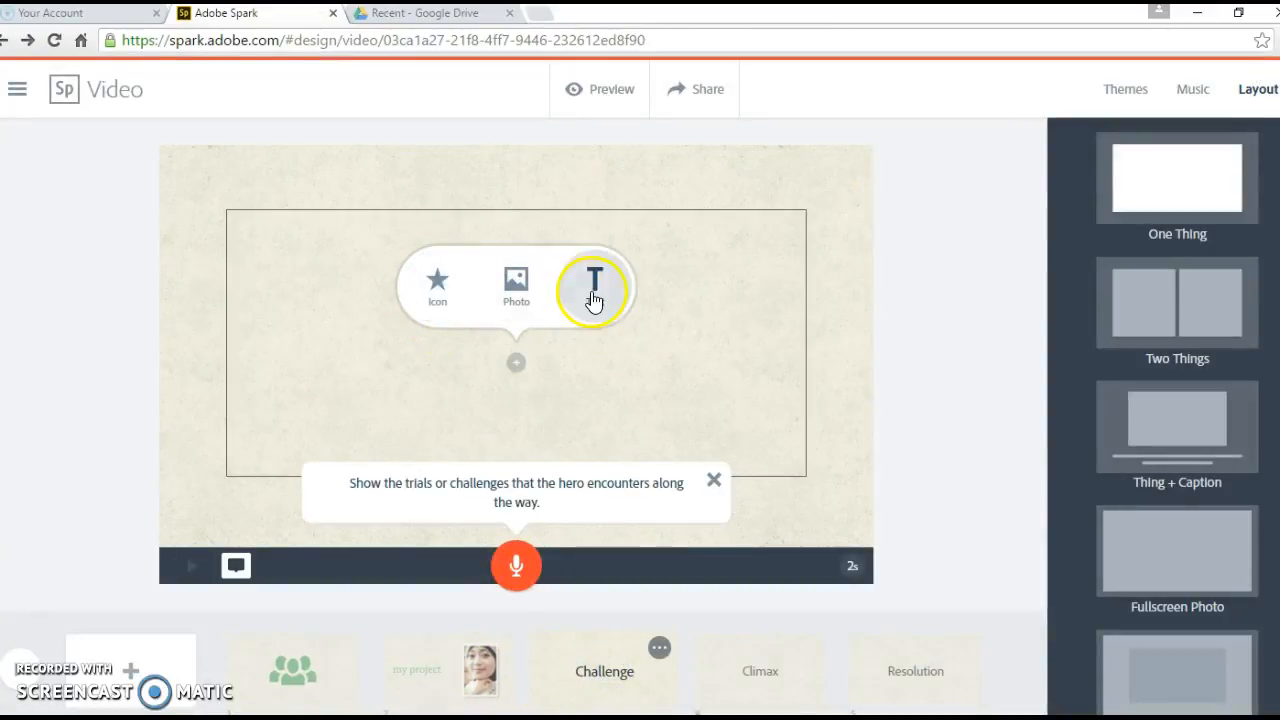
left_click(595, 287)
type("th")
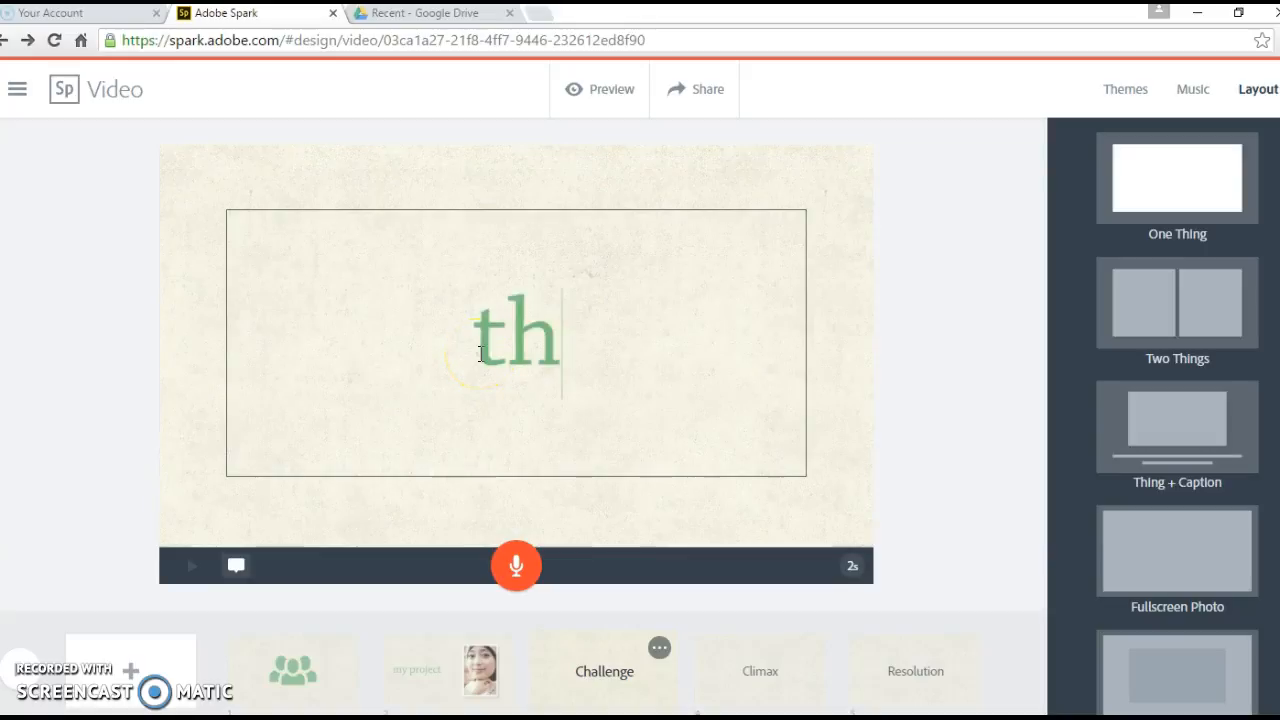
type("e end.")
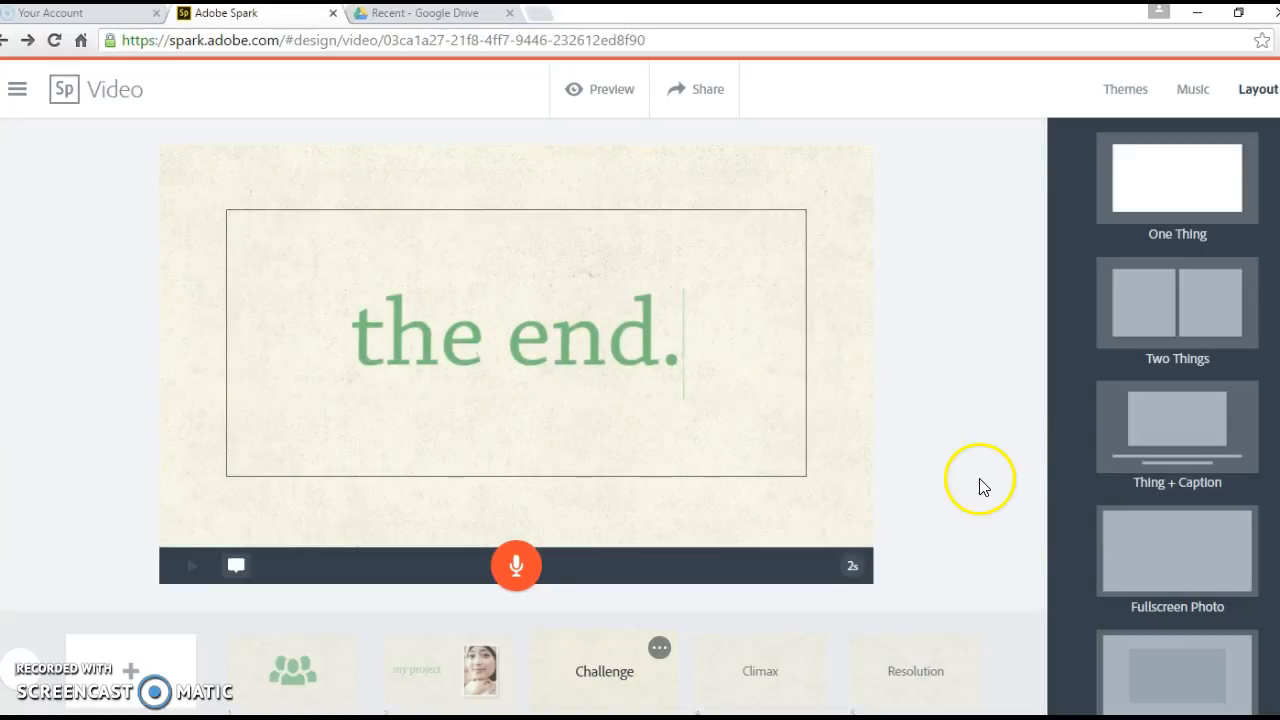
left_click(596, 678)
Step: Delete the remaining template slides, including Climax and Resolution
left_click(659, 647)
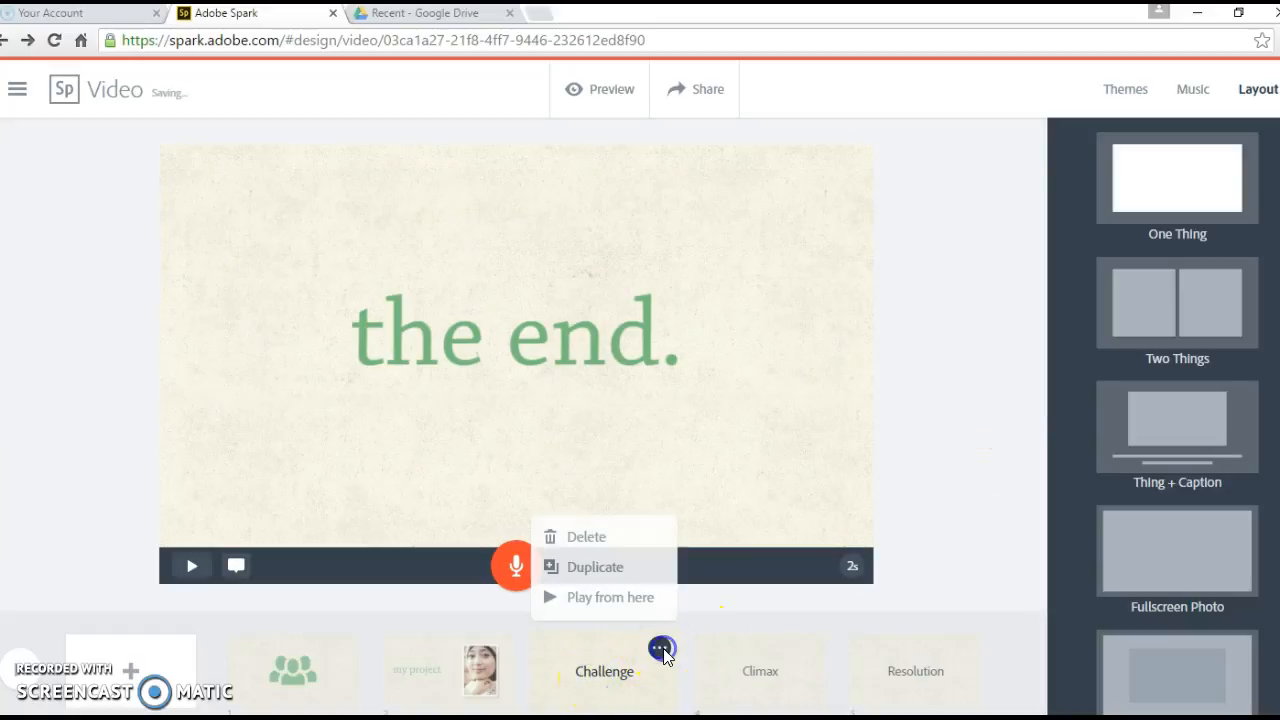
left_click(607, 540)
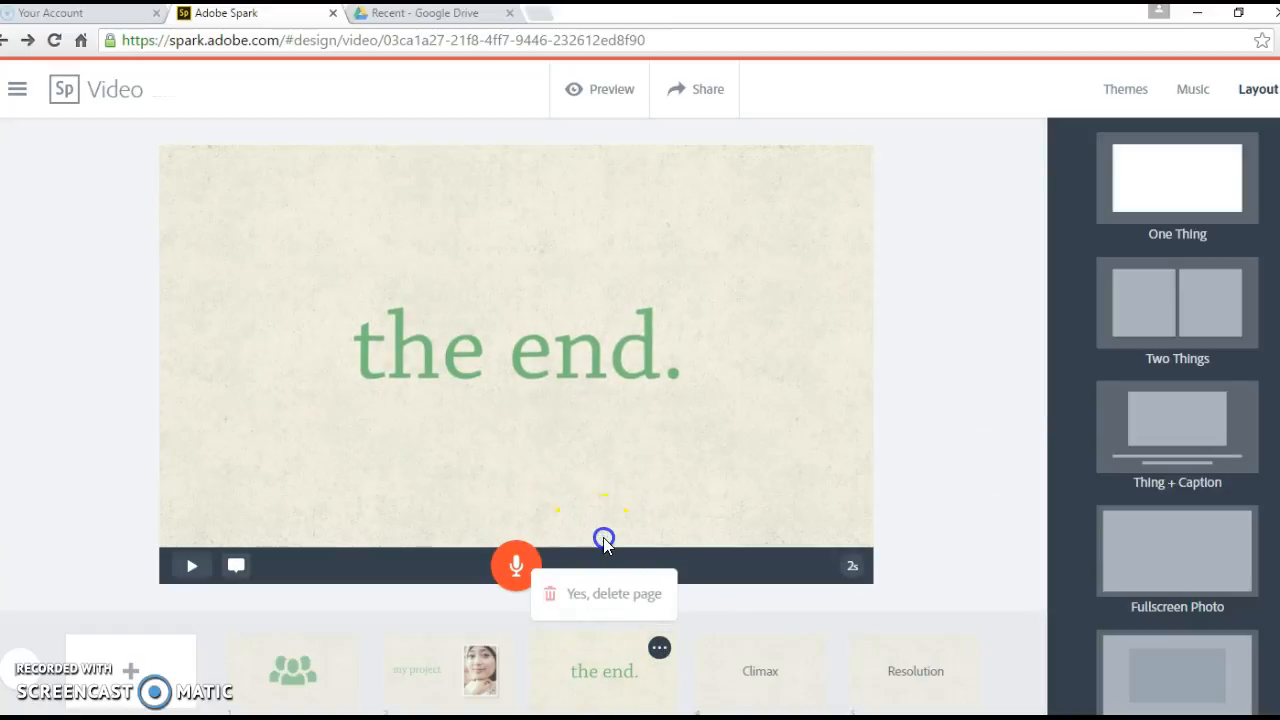
left_click(613, 605)
left_click(659, 647)
left_click(580, 538)
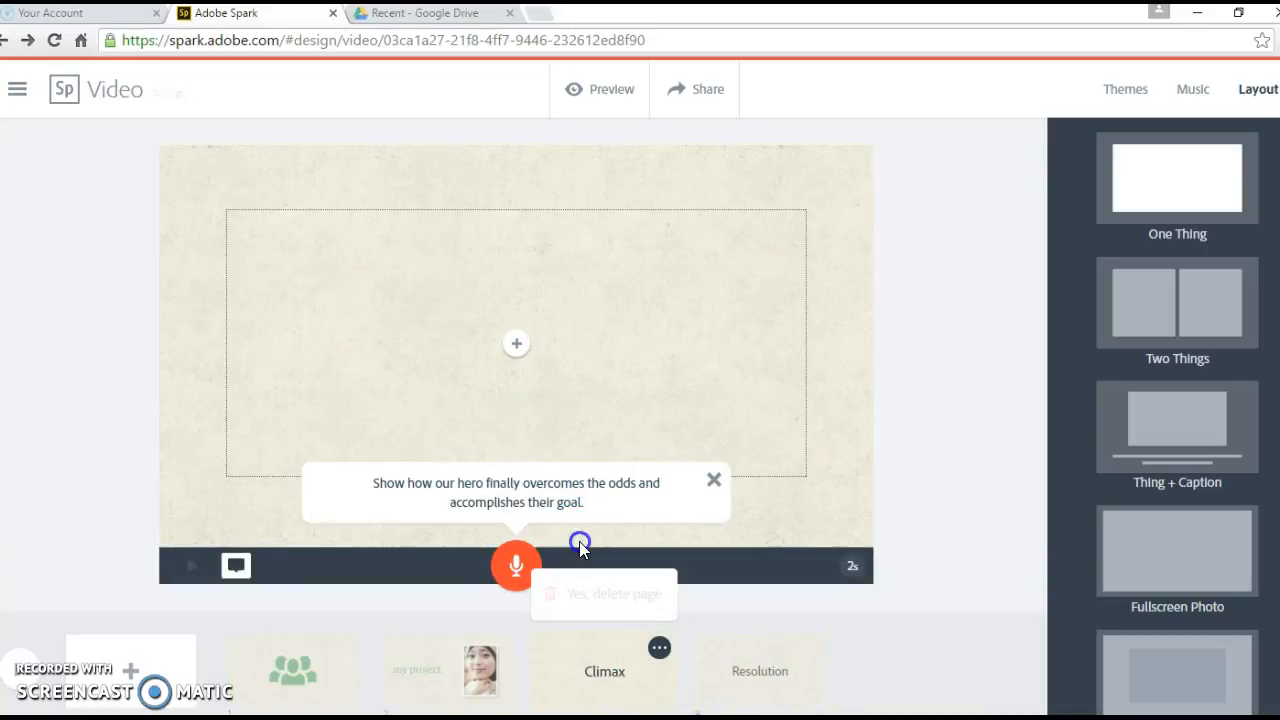
left_click(602, 613)
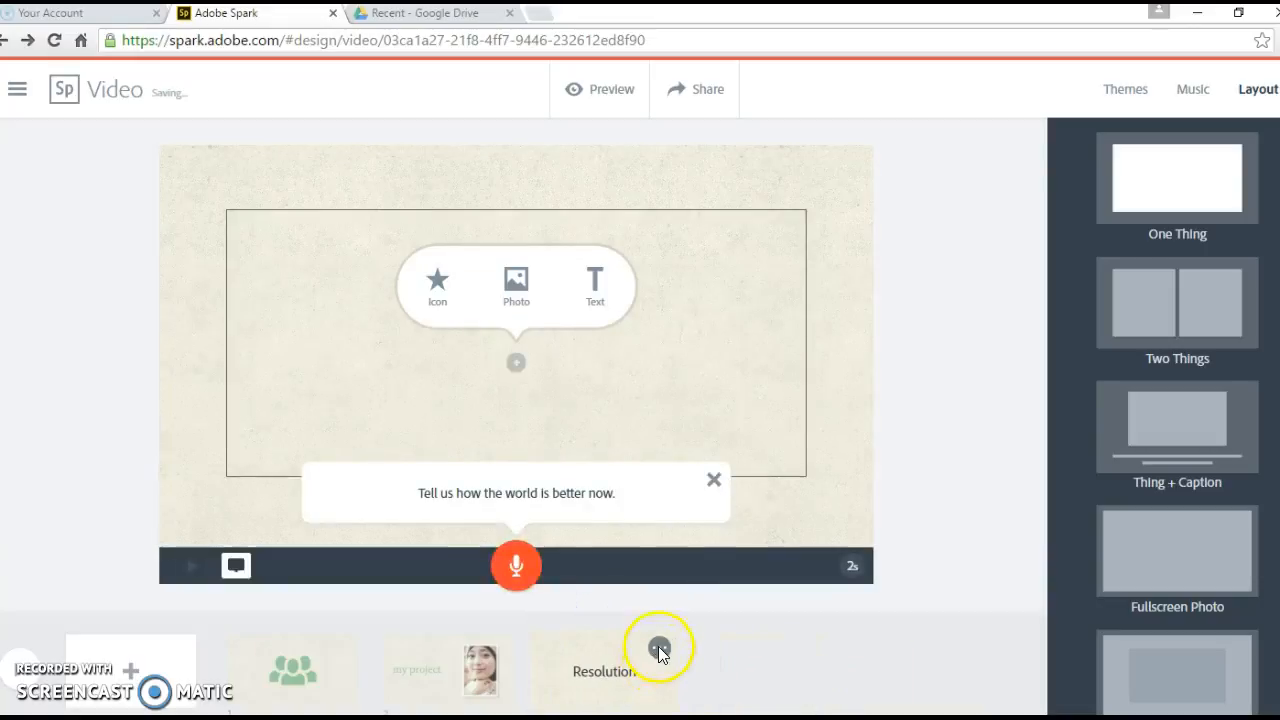
left_click(659, 647)
left_click(571, 540)
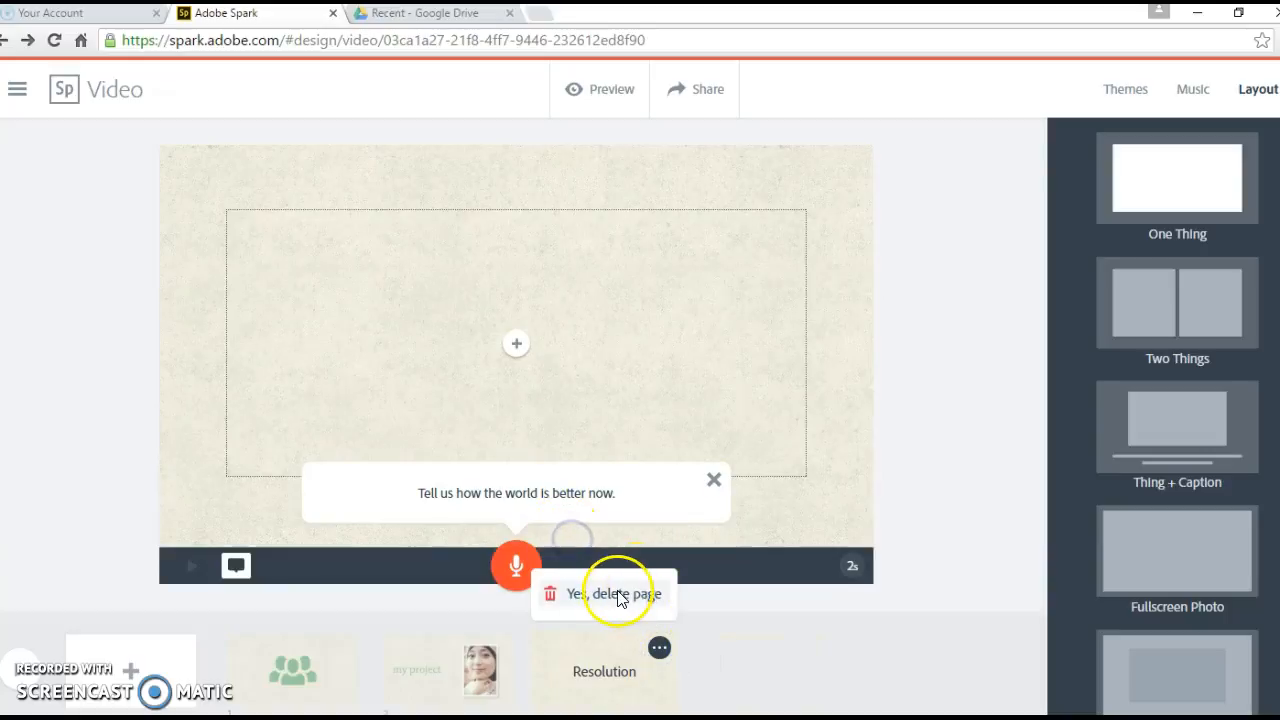
left_click(609, 593)
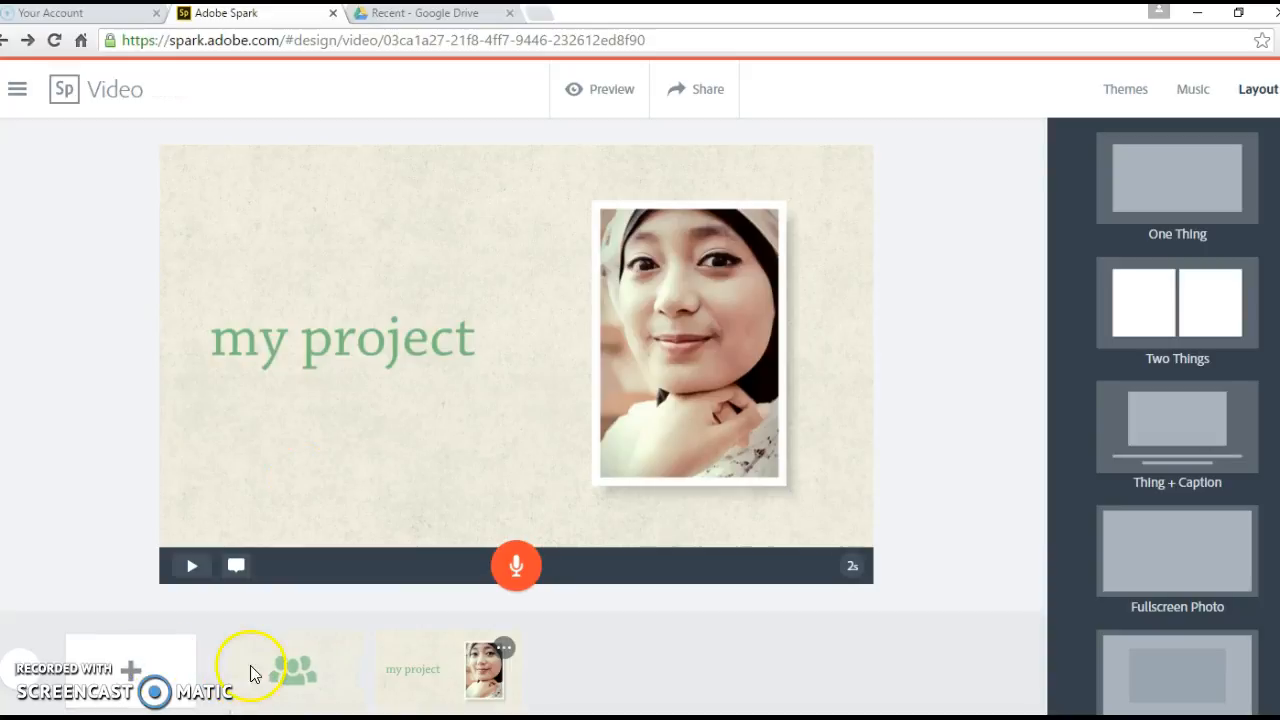
Step: Add a blank slide at the end, then delete it again
left_click(133, 678)
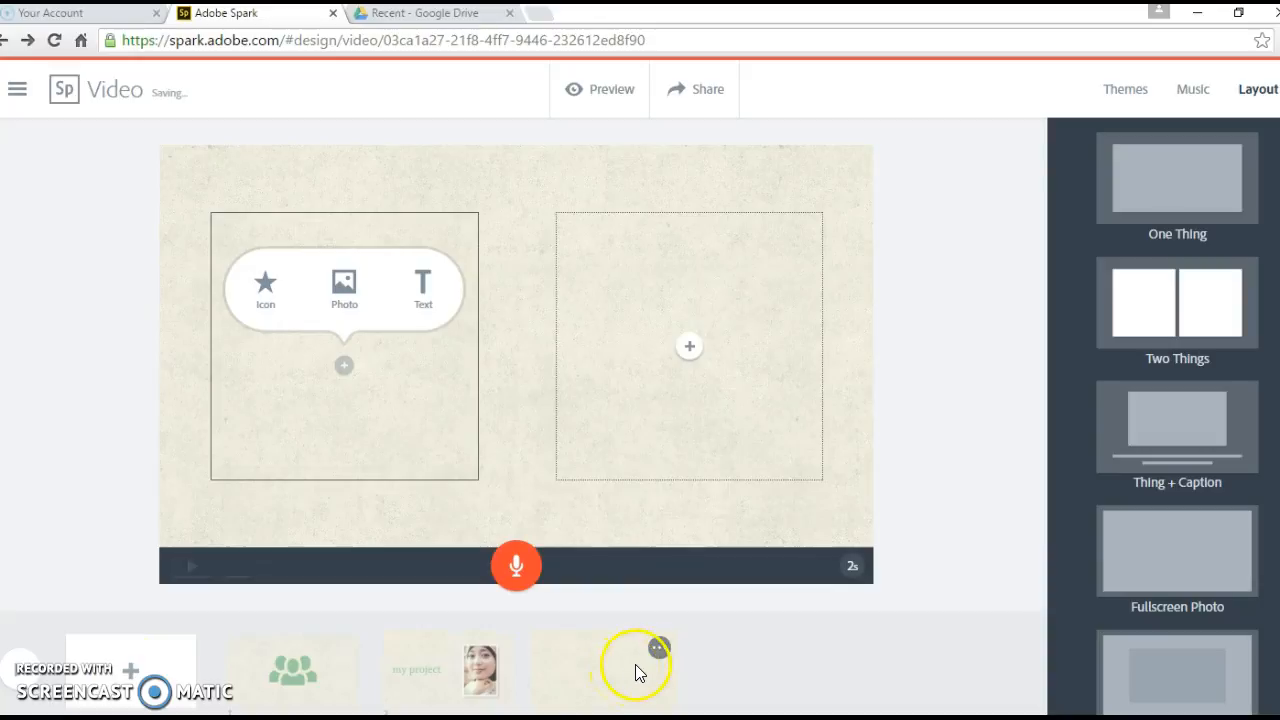
left_click(656, 650)
left_click(604, 535)
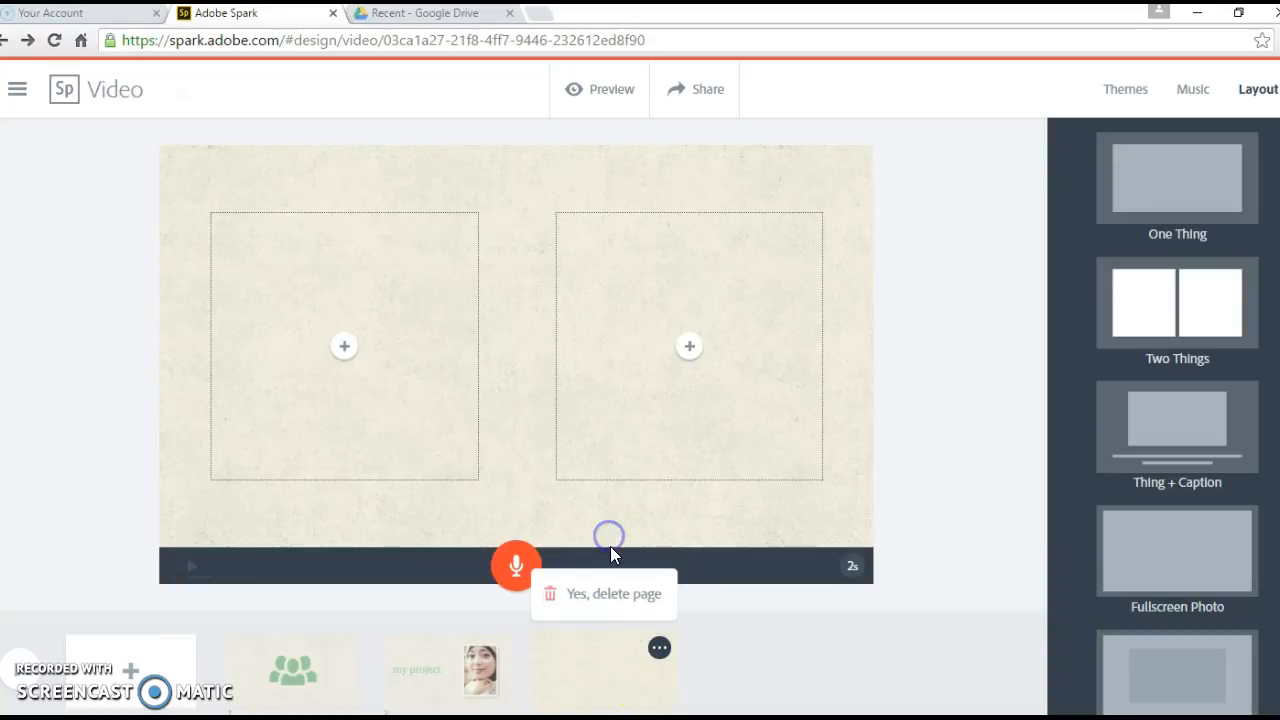
left_click(611, 596)
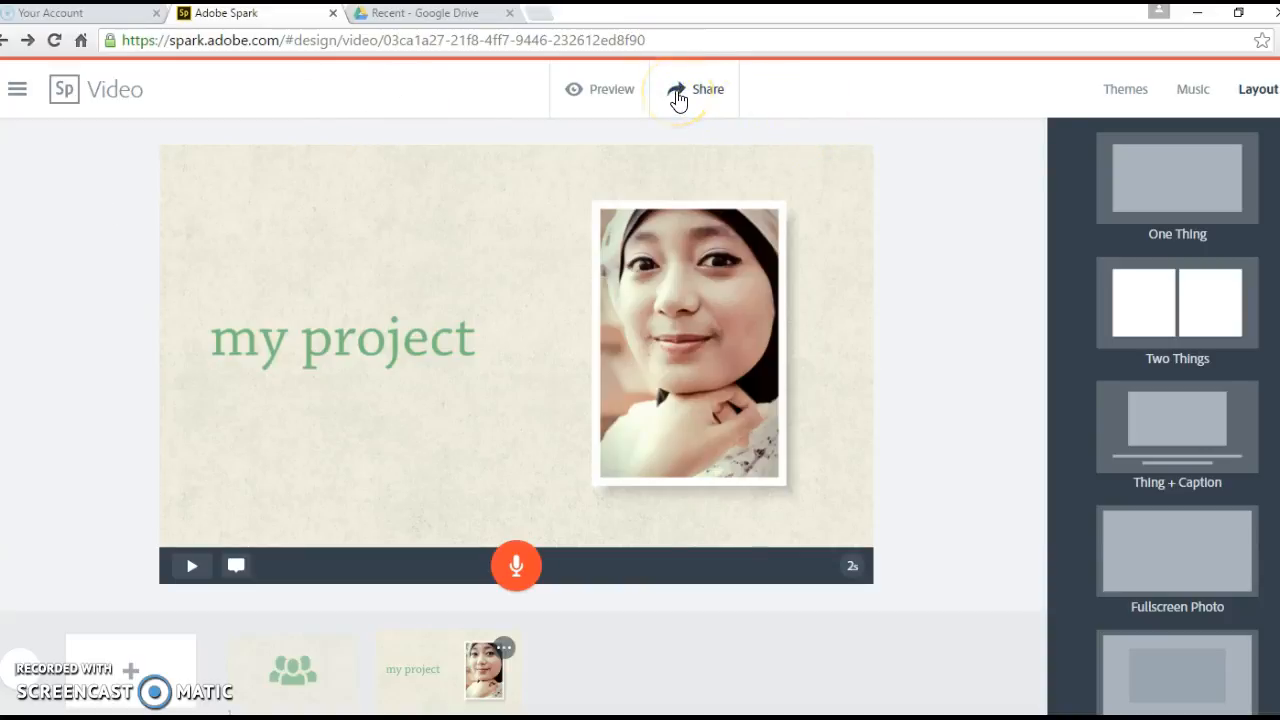
Step: Open the Share dialog for the 'test' video and set its category to Education
left_click(1198, 89)
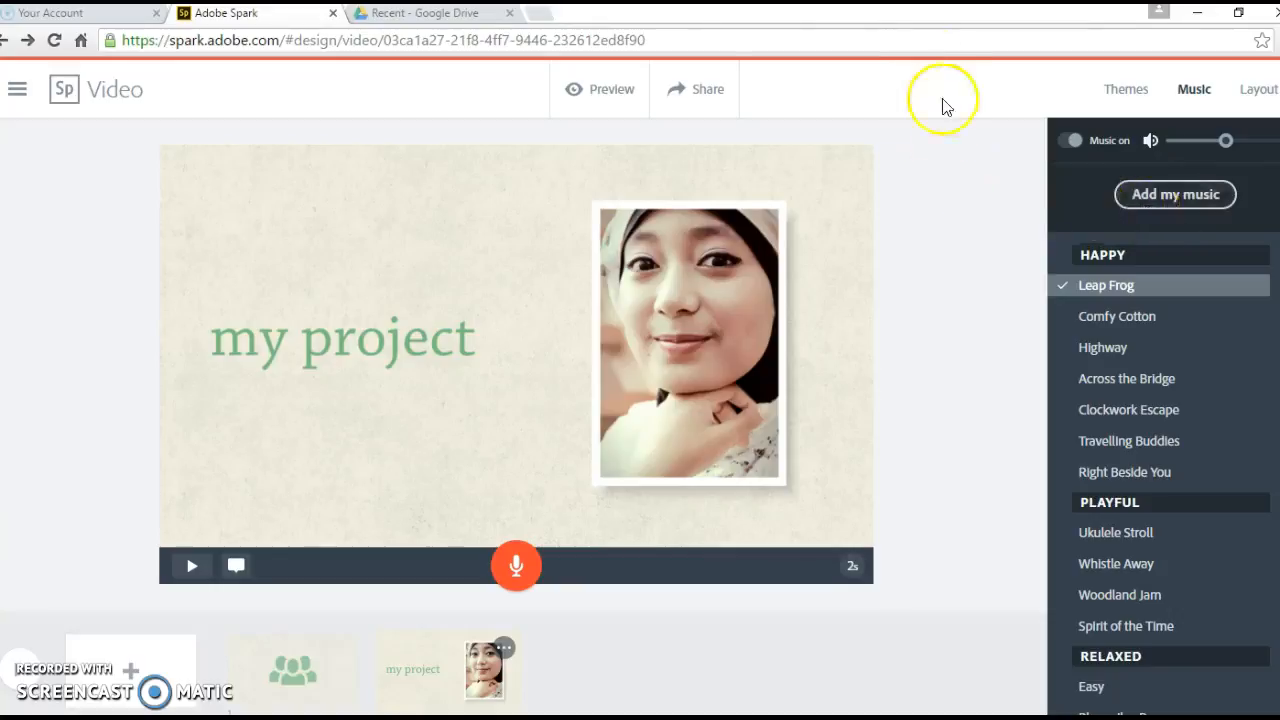
left_click(710, 92)
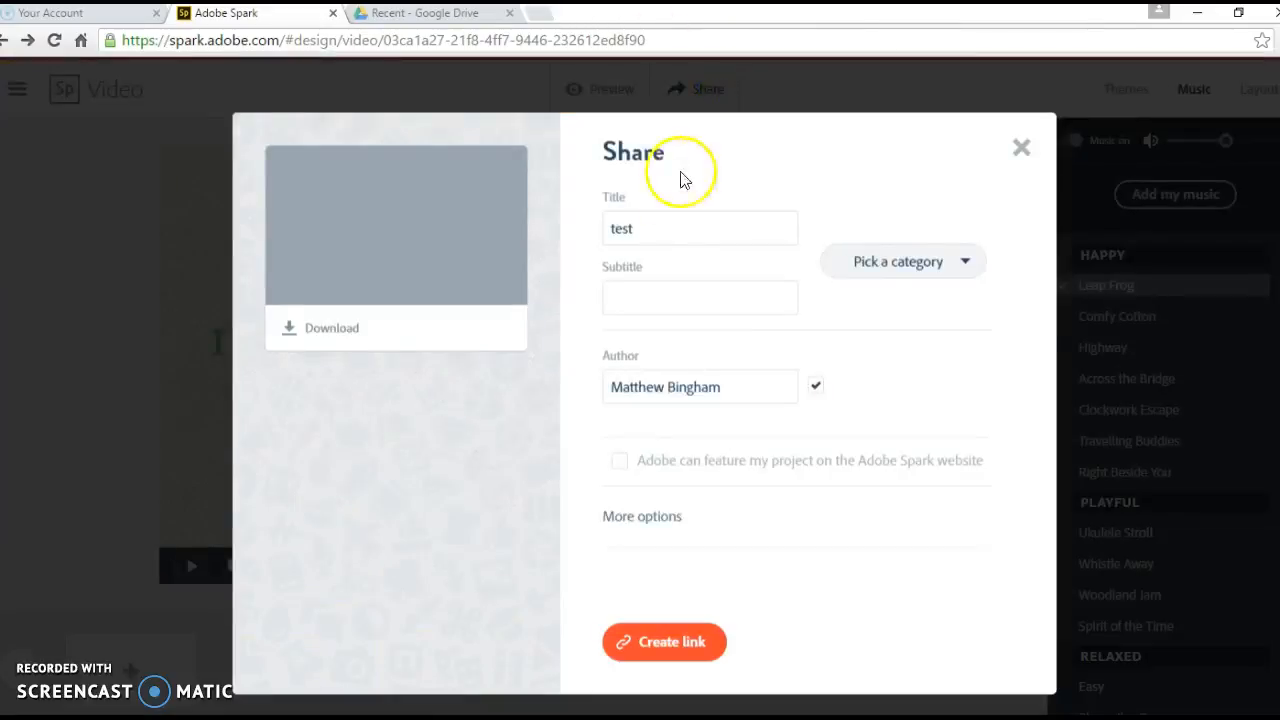
left_click_drag(631, 227, 595, 229)
left_click(643, 224)
left_click(643, 292)
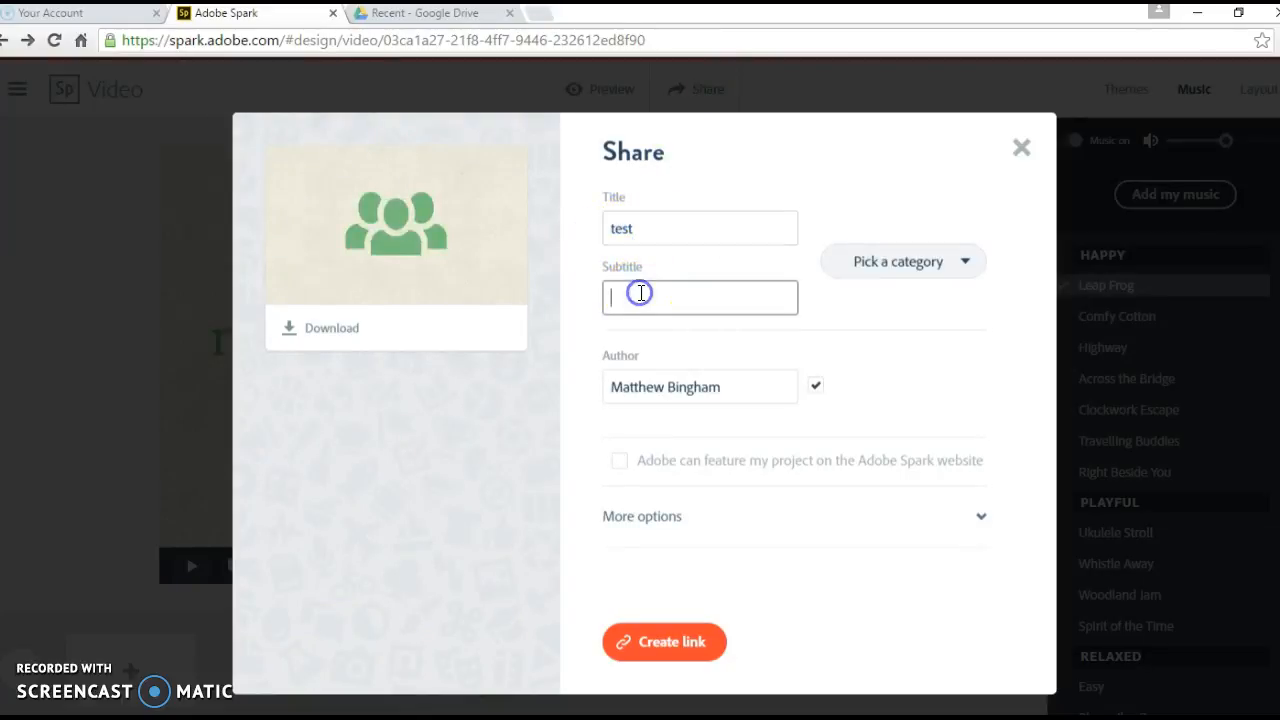
left_click(970, 268)
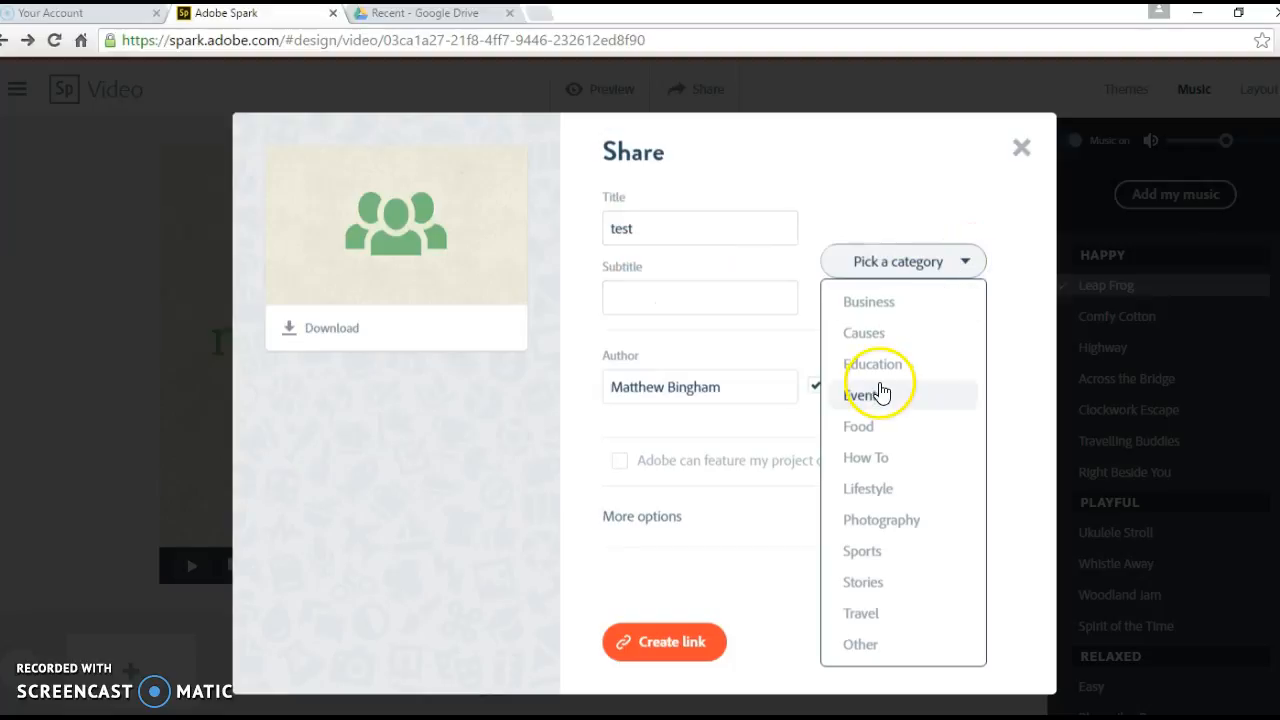
left_click(887, 366)
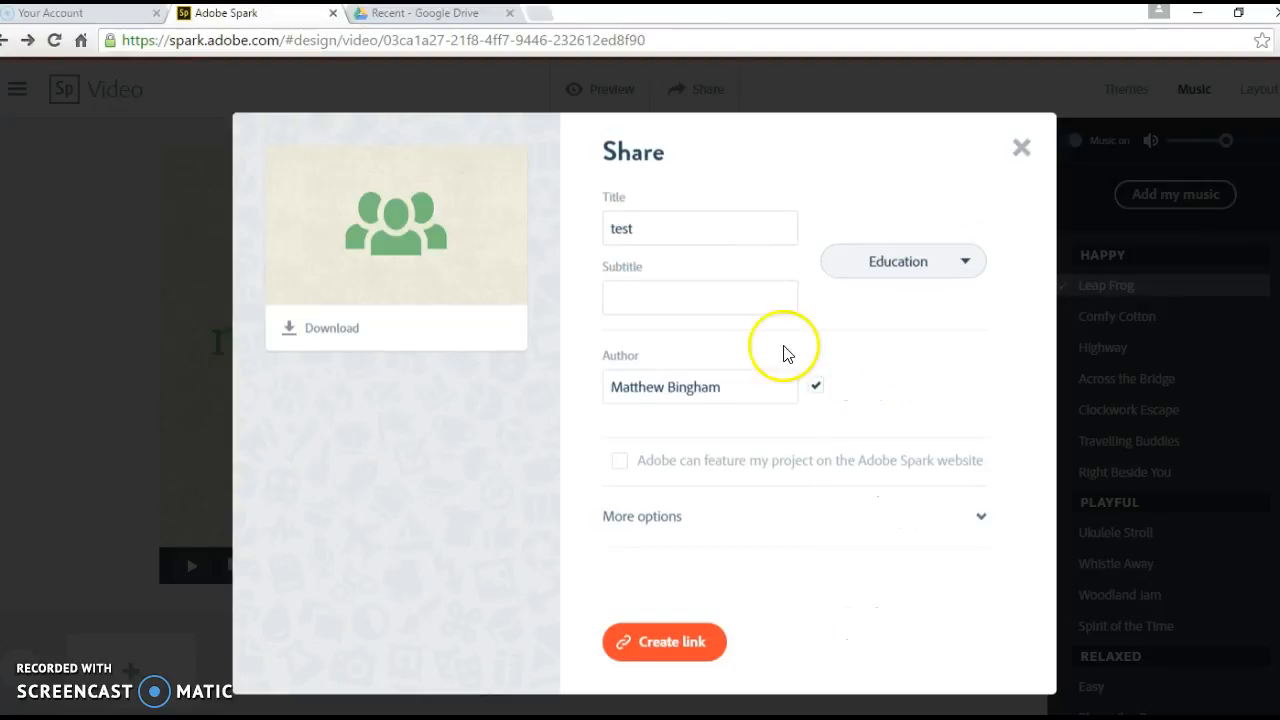
Step: Check the author name, toggle the Adobe feature option, and create the shareable link
left_click_drag(722, 387, 592, 387)
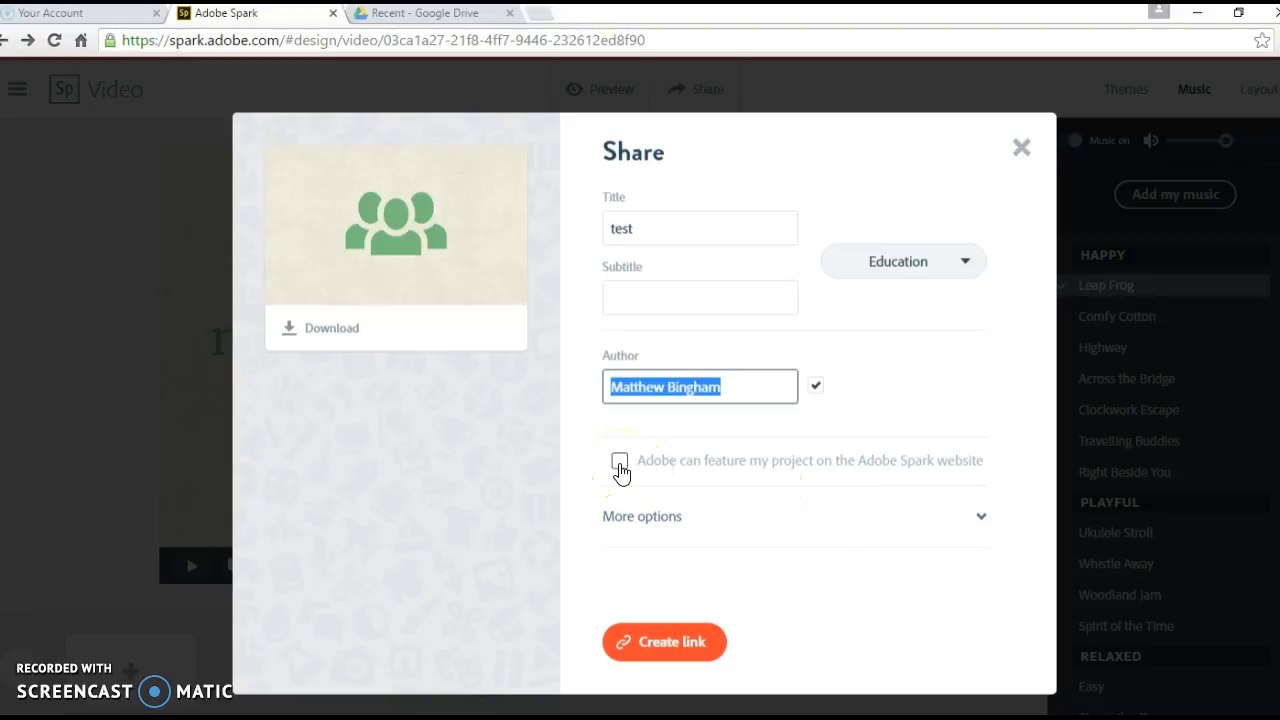
left_click(620, 470)
left_click(306, 338)
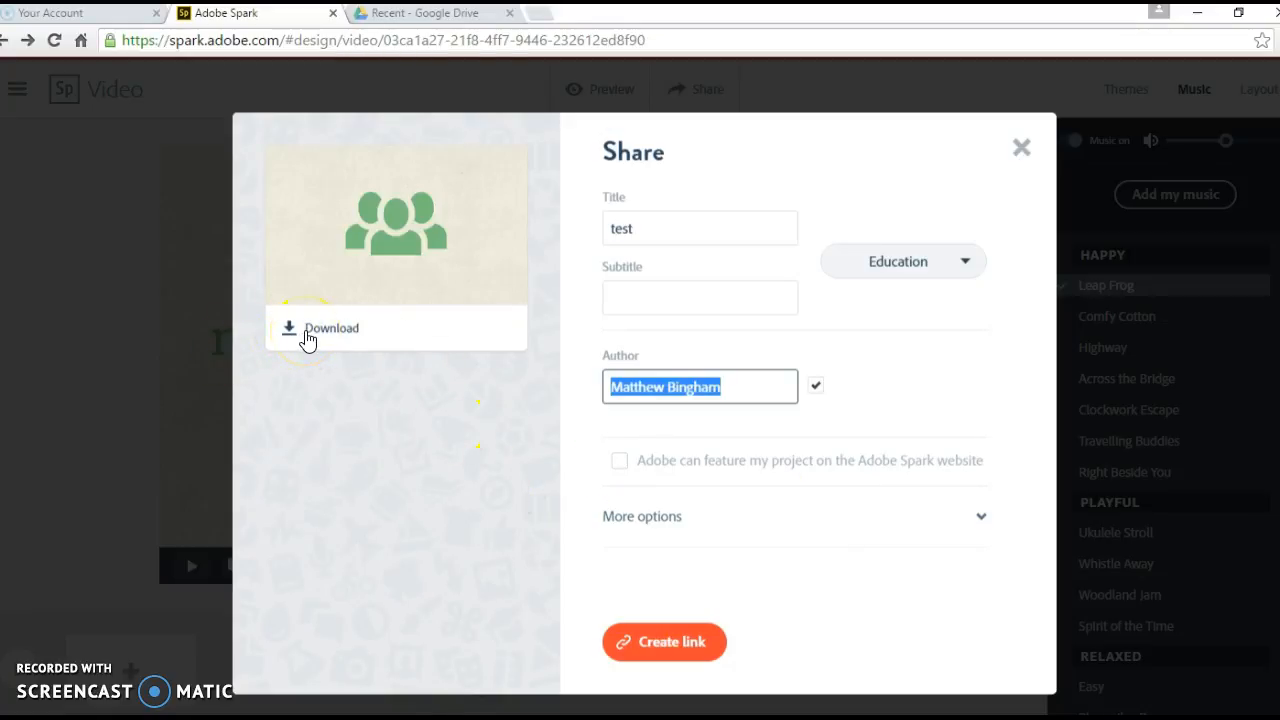
left_click(694, 648)
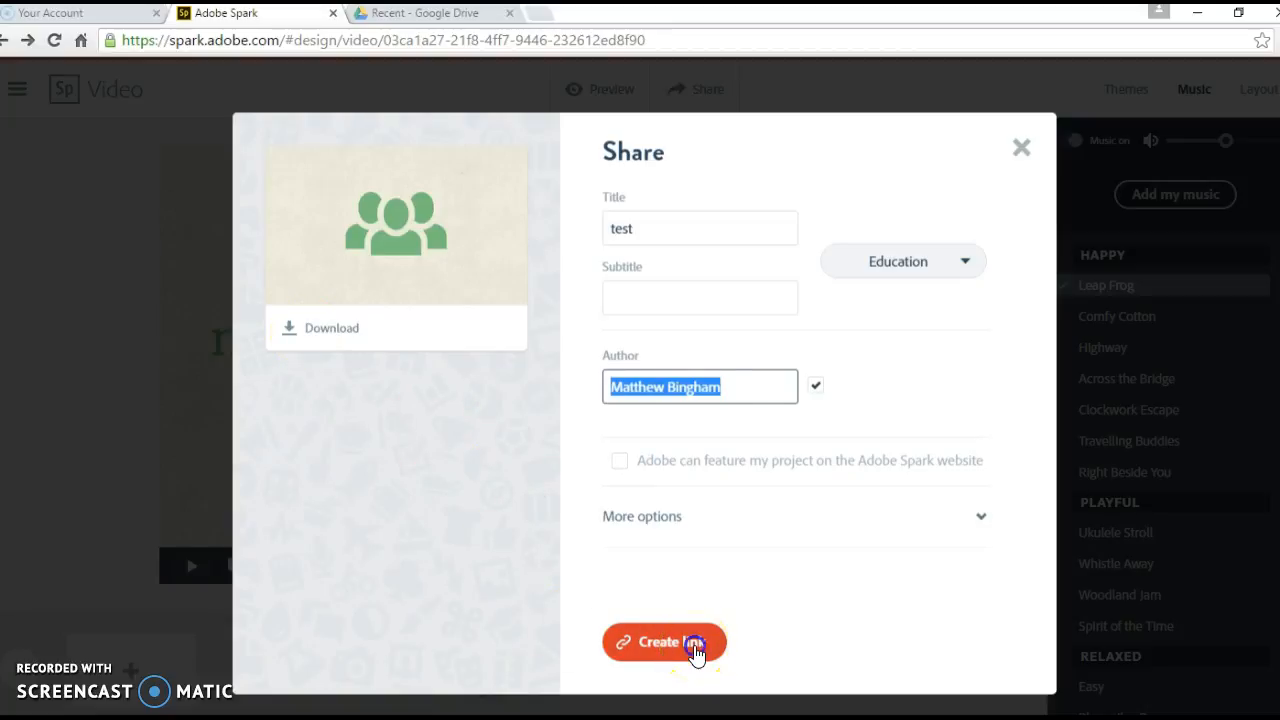
left_click(697, 650)
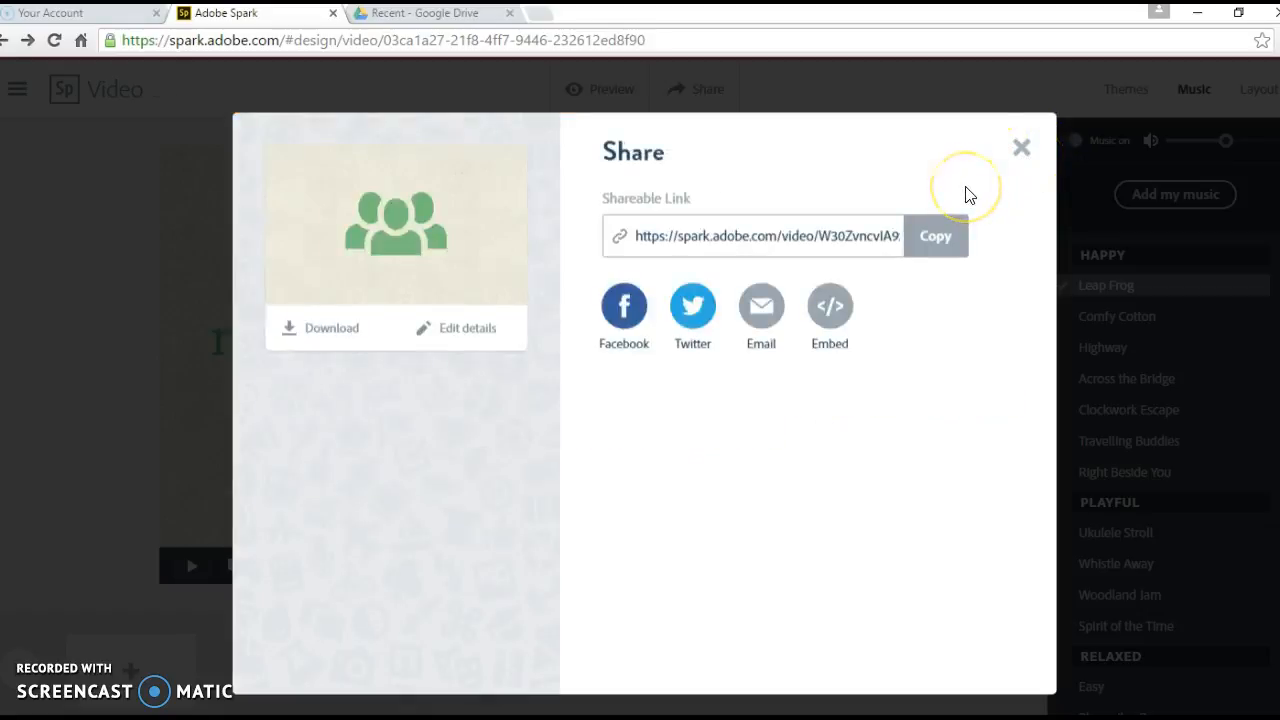
Step: Copy the generated shareable link once it appears in the Share dialog
left_click(683, 209)
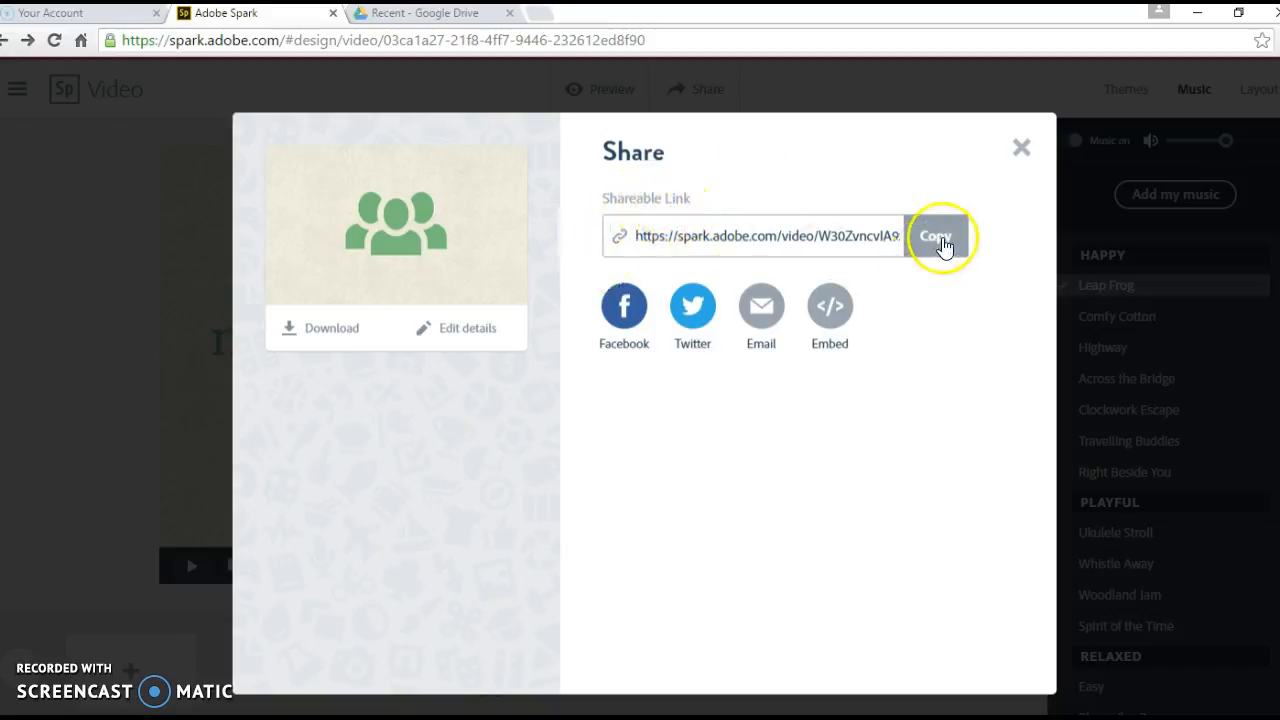
left_click(940, 240)
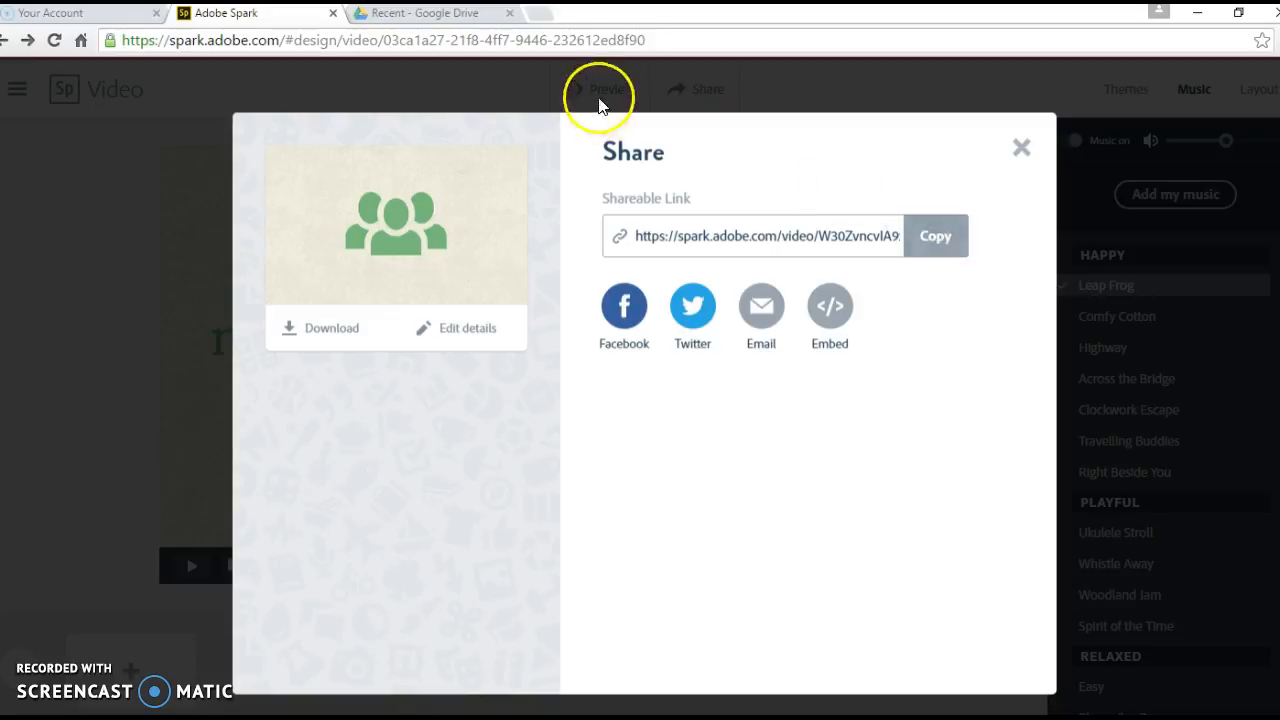
Step: Switch to the ForeignAidTemplate.pdf preview and scroll from the blank video-link line down to Name of Project
left_click(418, 18)
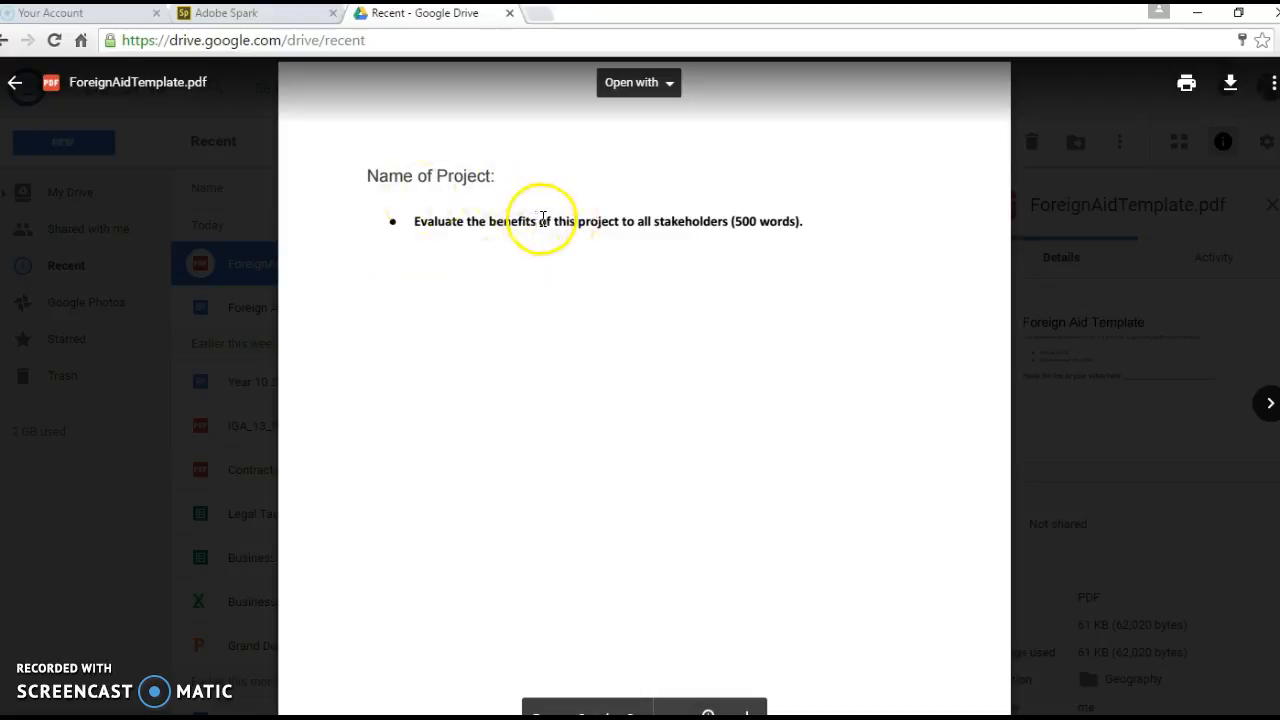
scroll(581, 260, "up", 5)
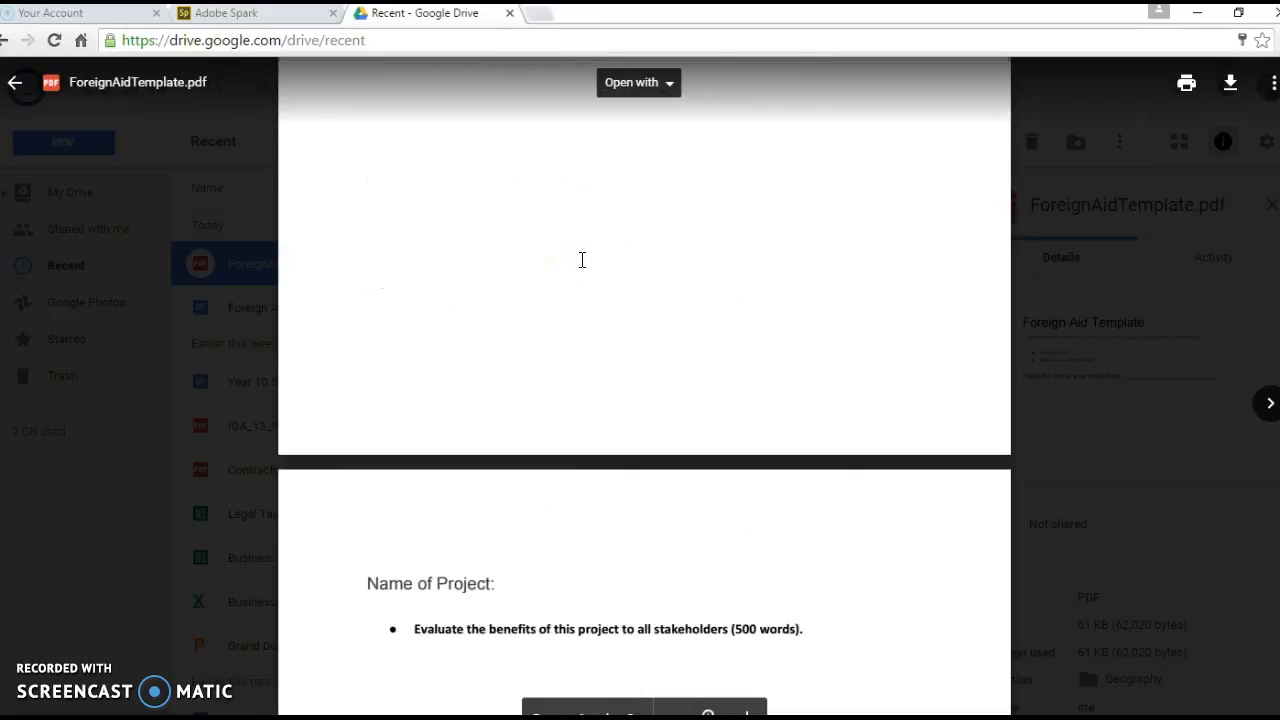
scroll(583, 261, "down", 1)
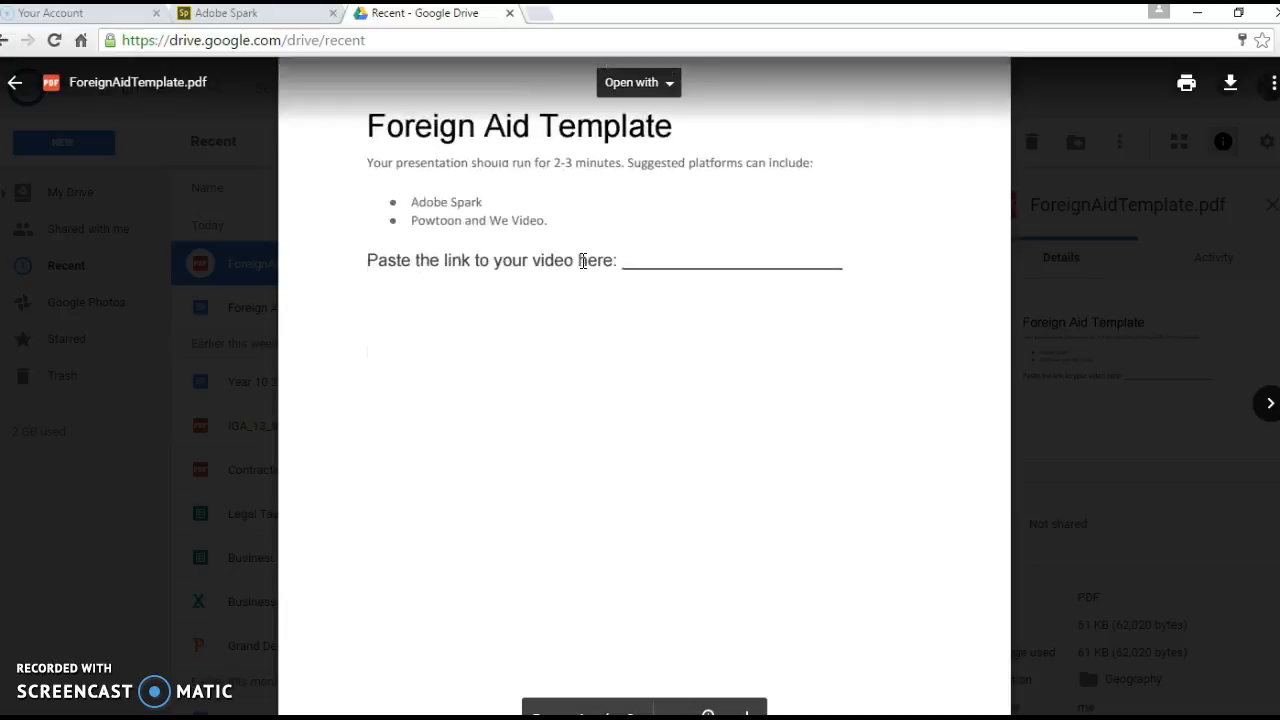
left_click(625, 260)
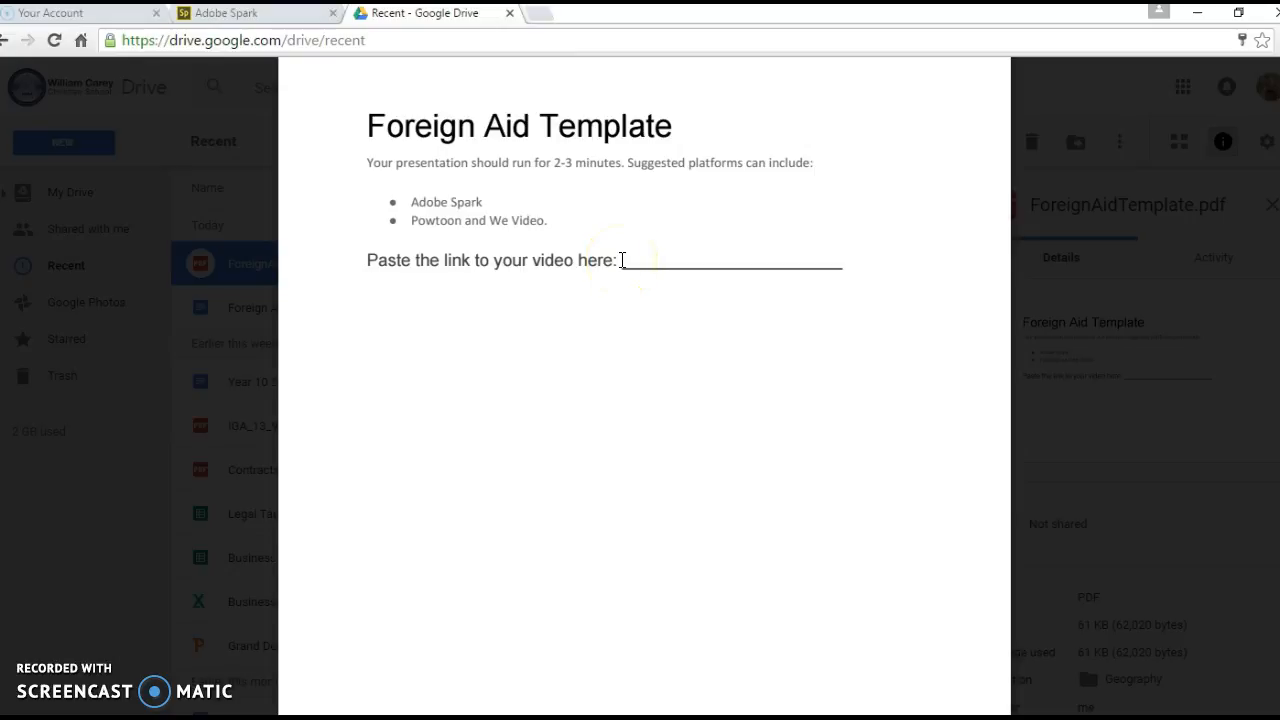
left_click_drag(412, 201, 488, 201)
left_click(620, 260)
scroll(579, 259, "down", 1)
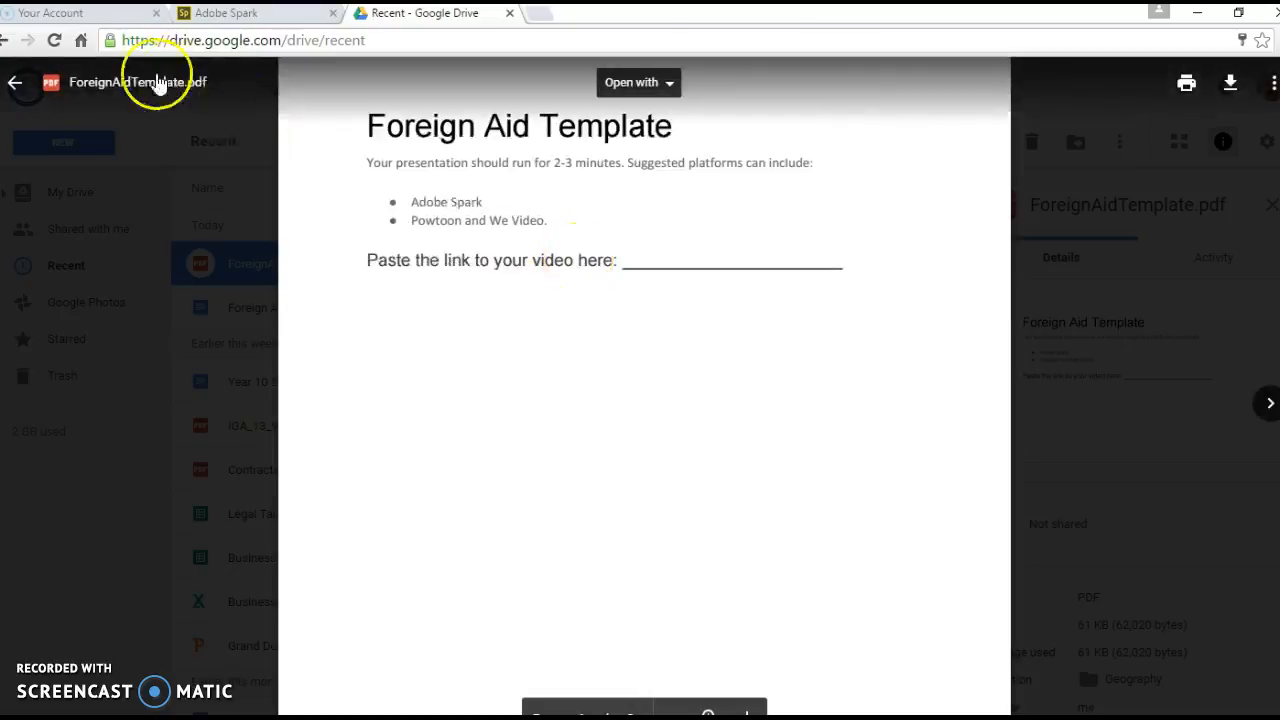
scroll(700, 273, "down", 5)
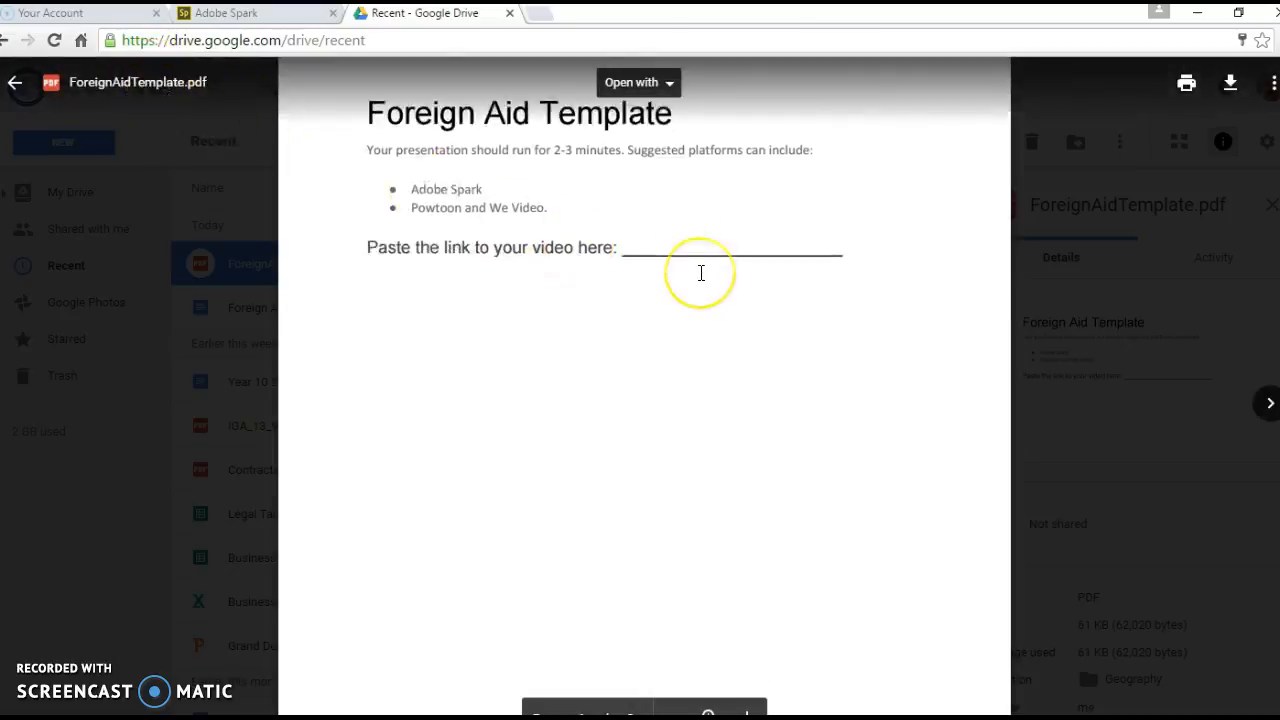
scroll(701, 273, "down", 3)
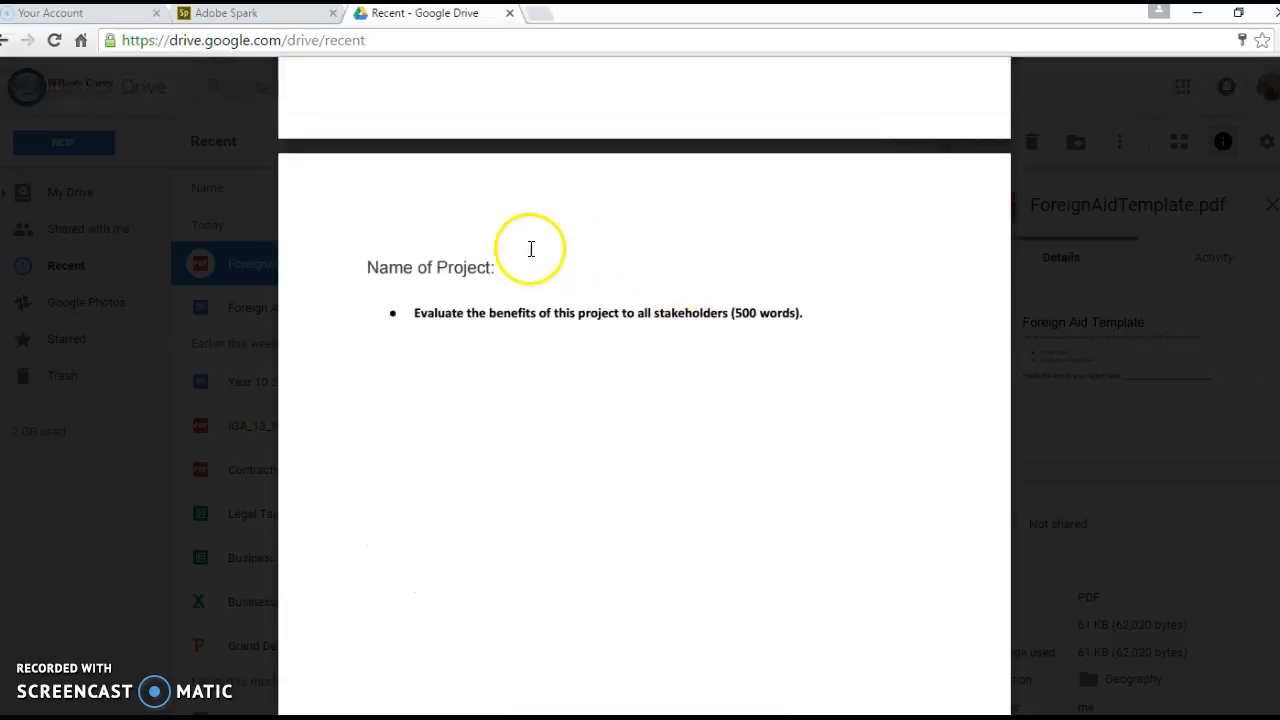
left_click(525, 271)
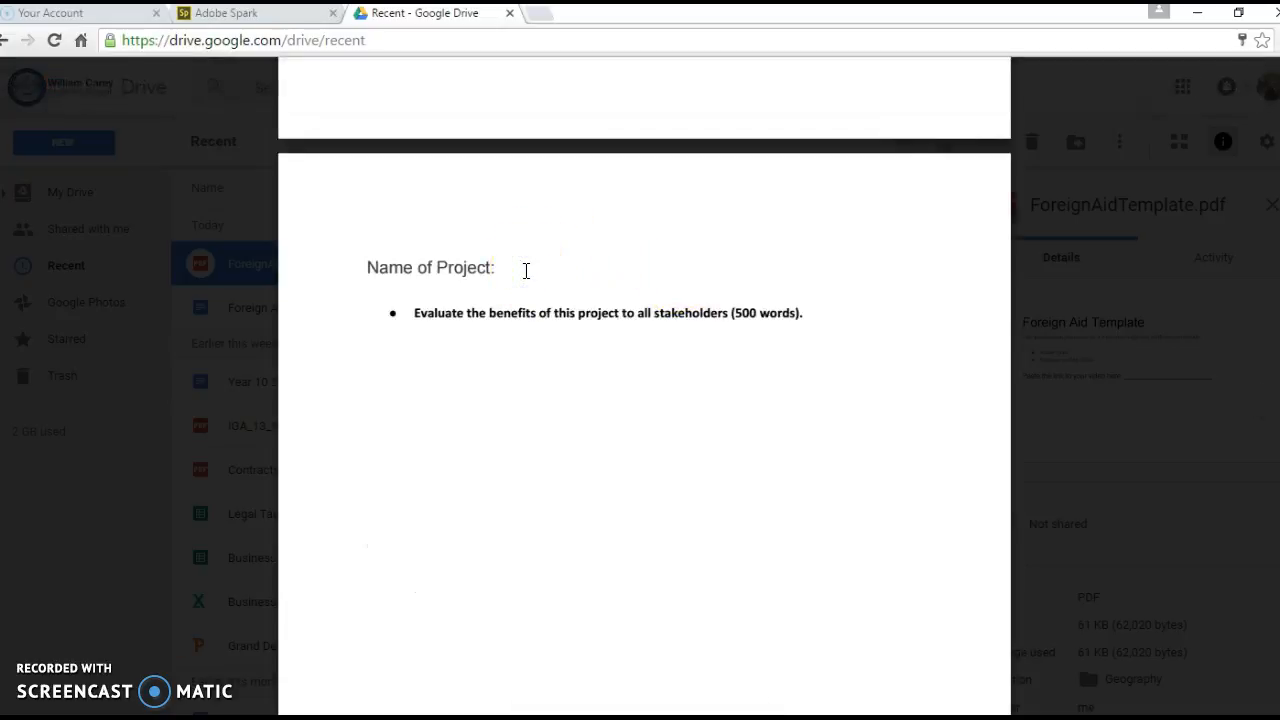
left_click_drag(410, 314, 826, 325)
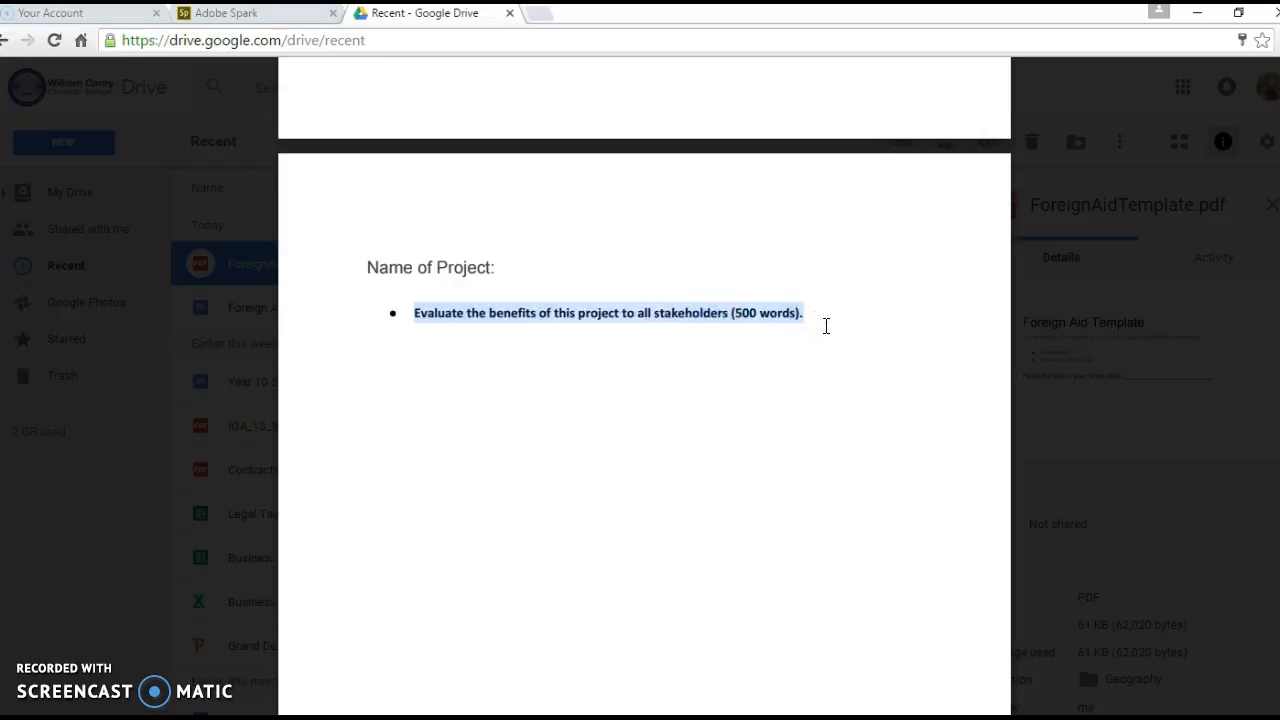
scroll(826, 325, "down", 5)
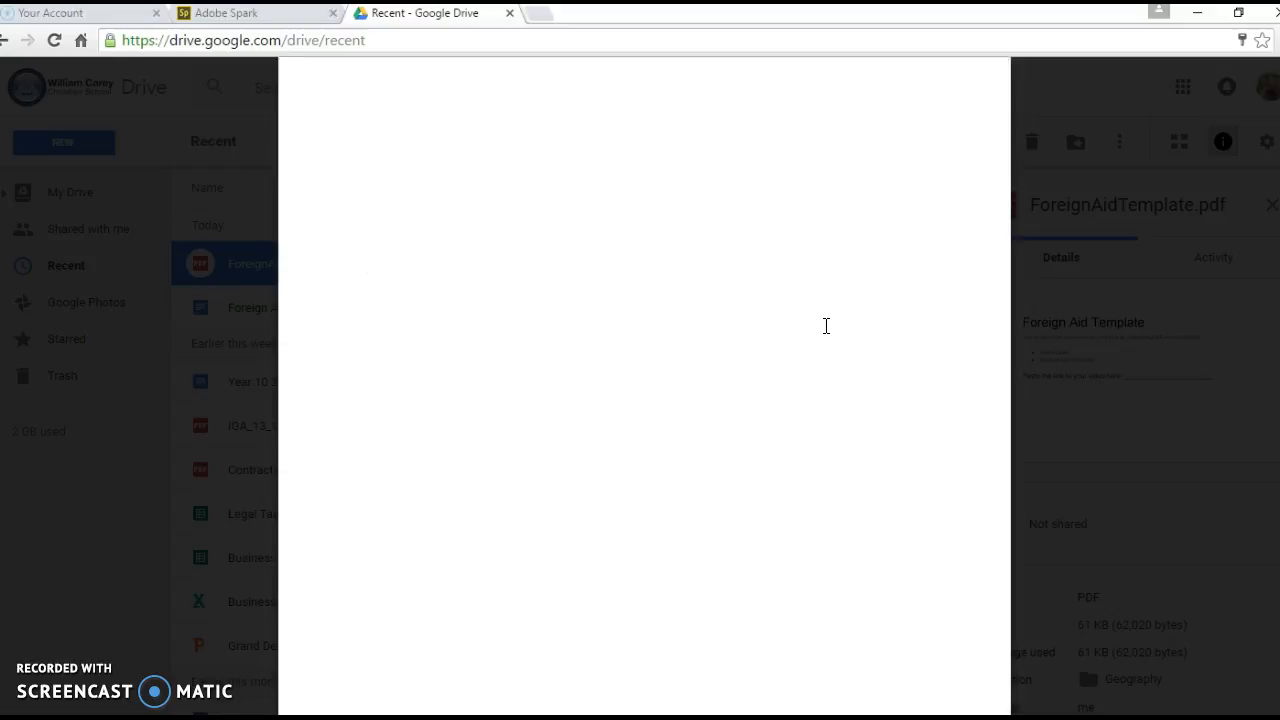
scroll(826, 327, "up", 5)
left_click(778, 428)
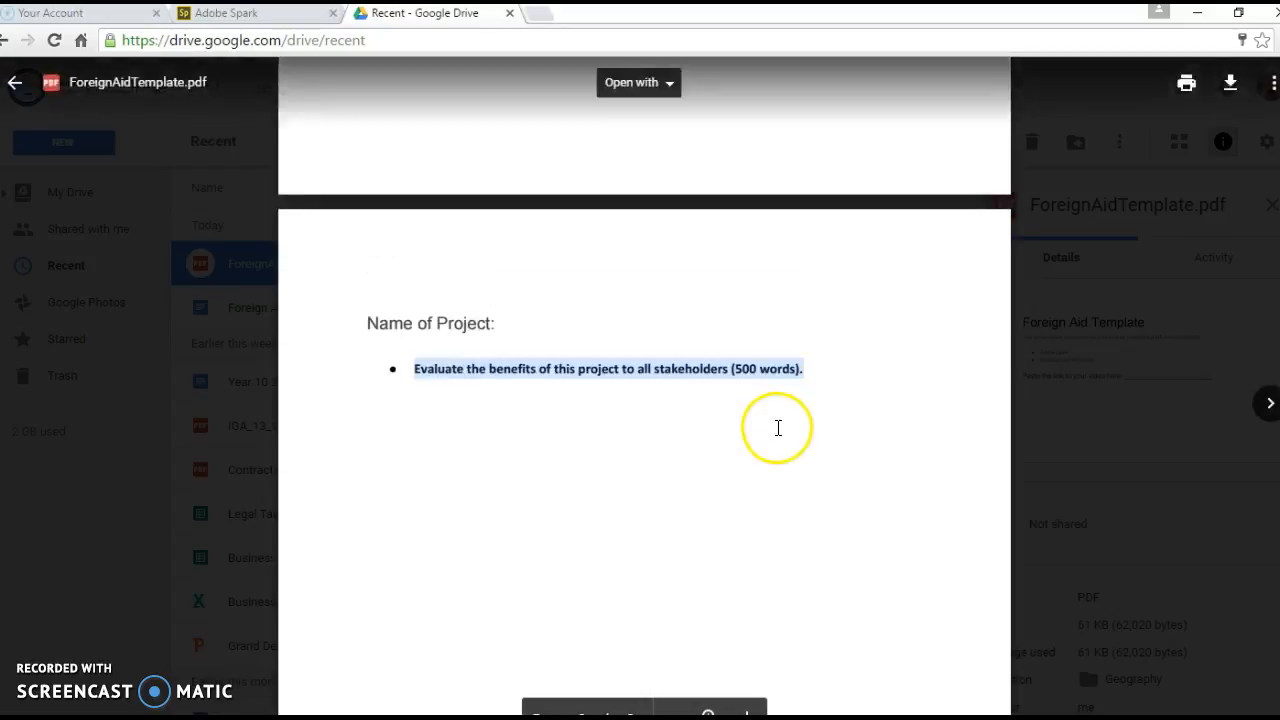
scroll(778, 428, "down", 5)
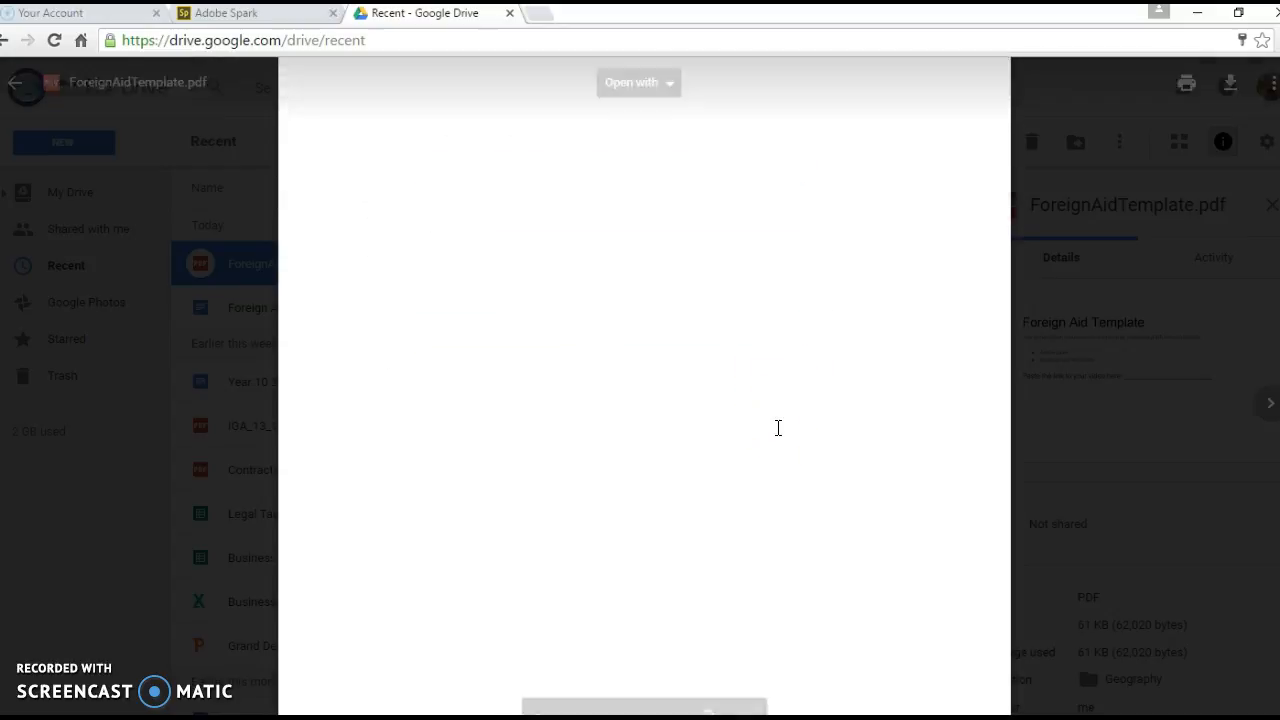
scroll(778, 428, "down", 1)
scroll(778, 428, "up", 5)
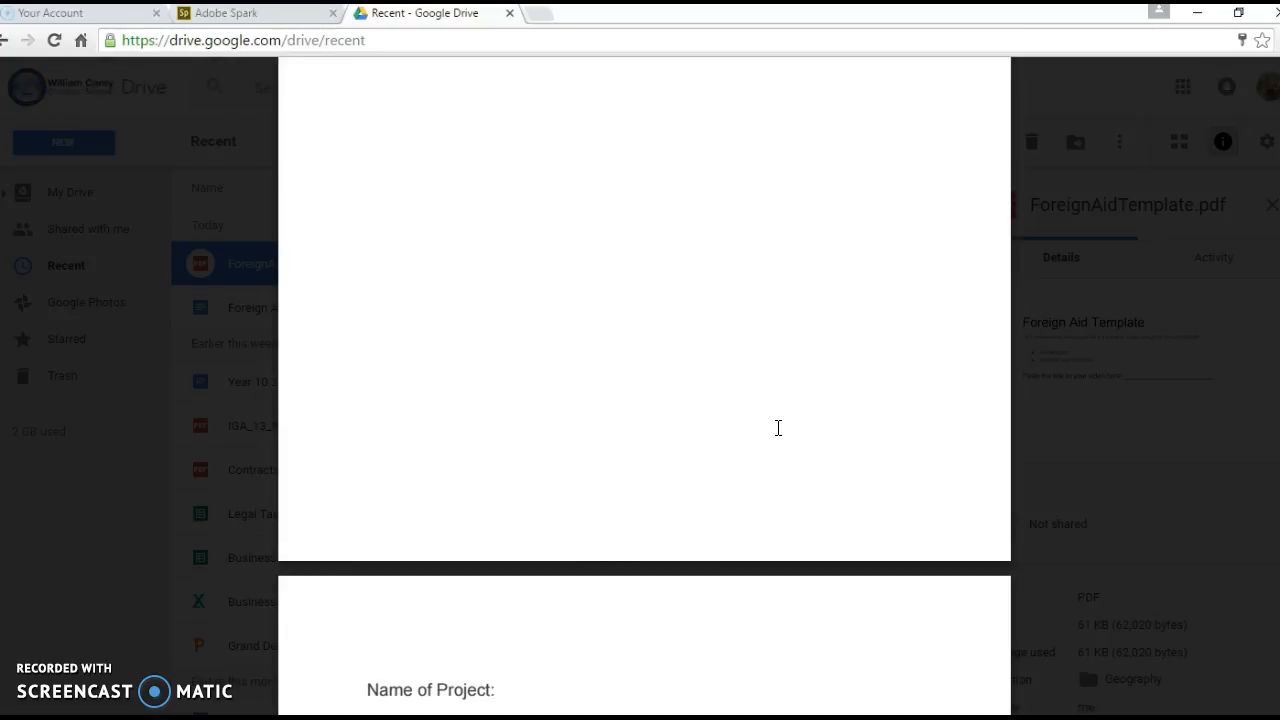
scroll(694, 466, "up", 6)
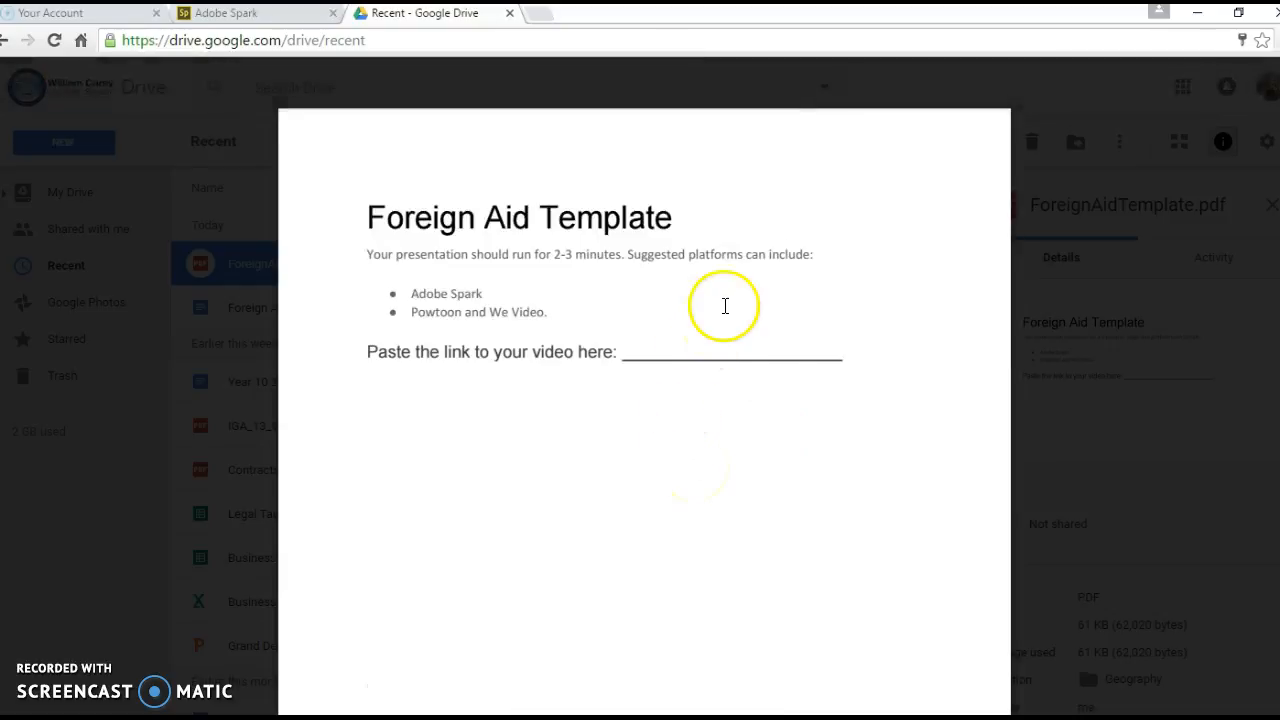
scroll(557, 289, "down", 1)
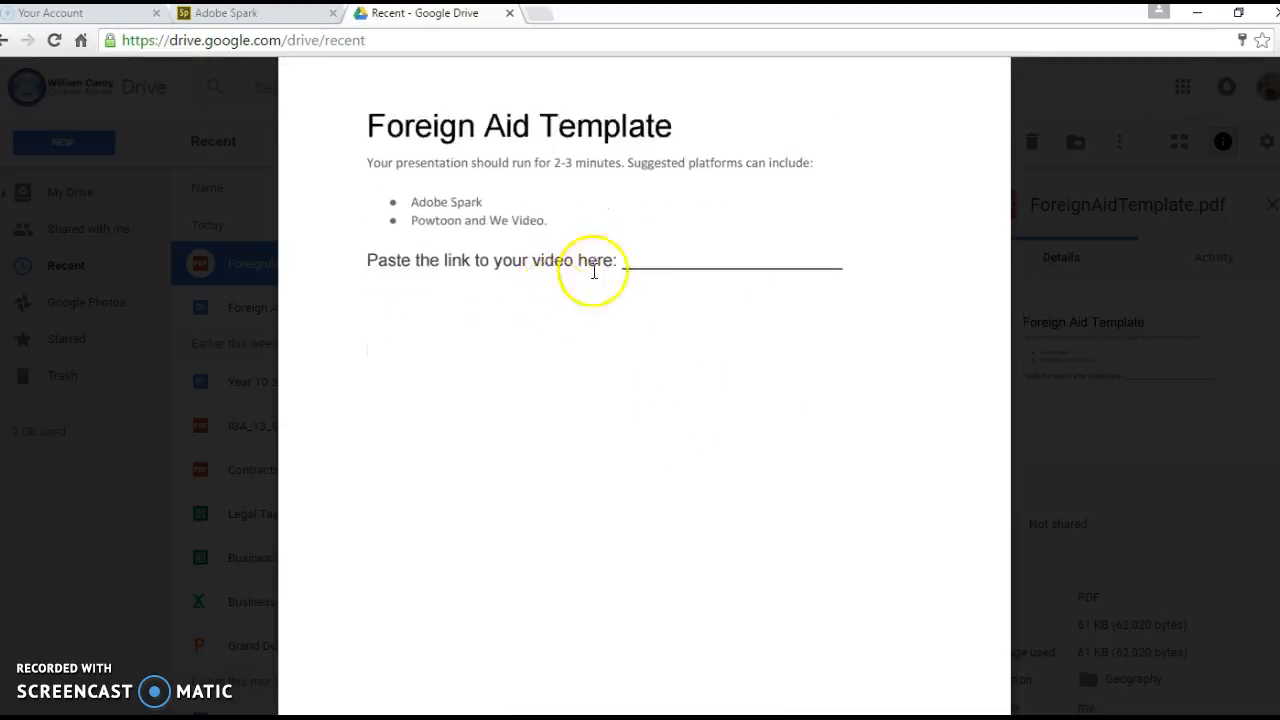
left_click(685, 274)
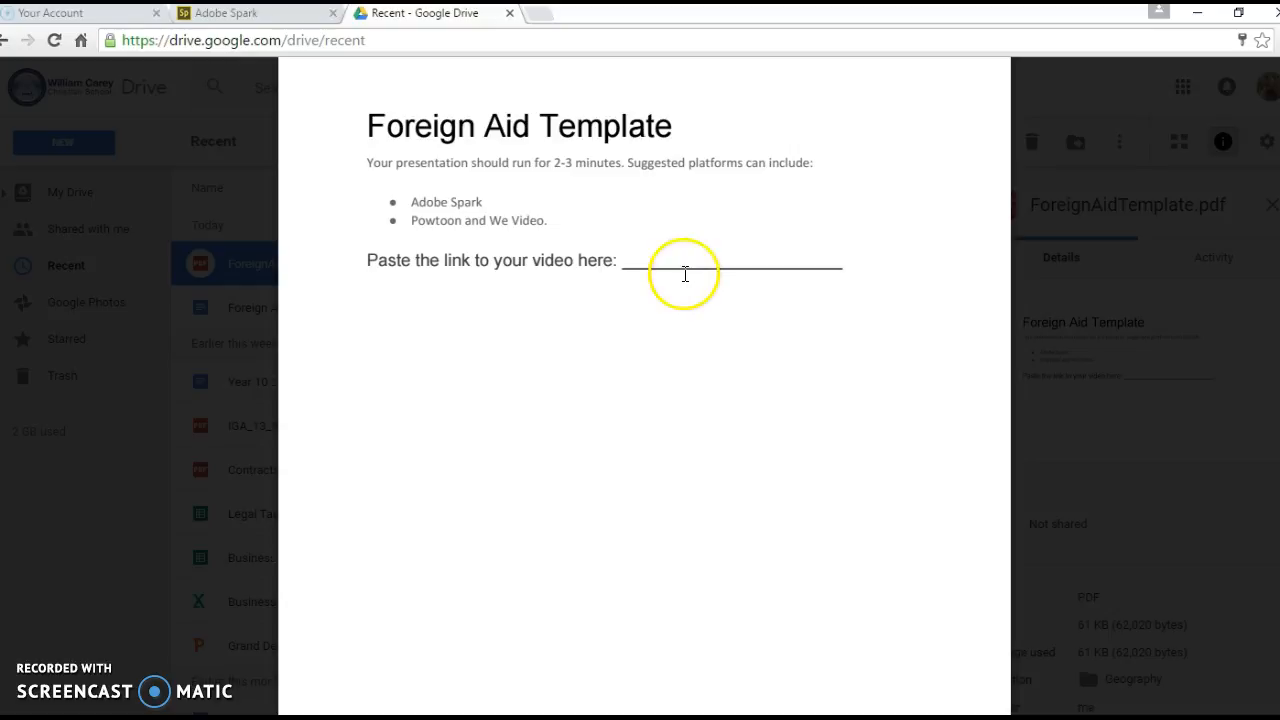